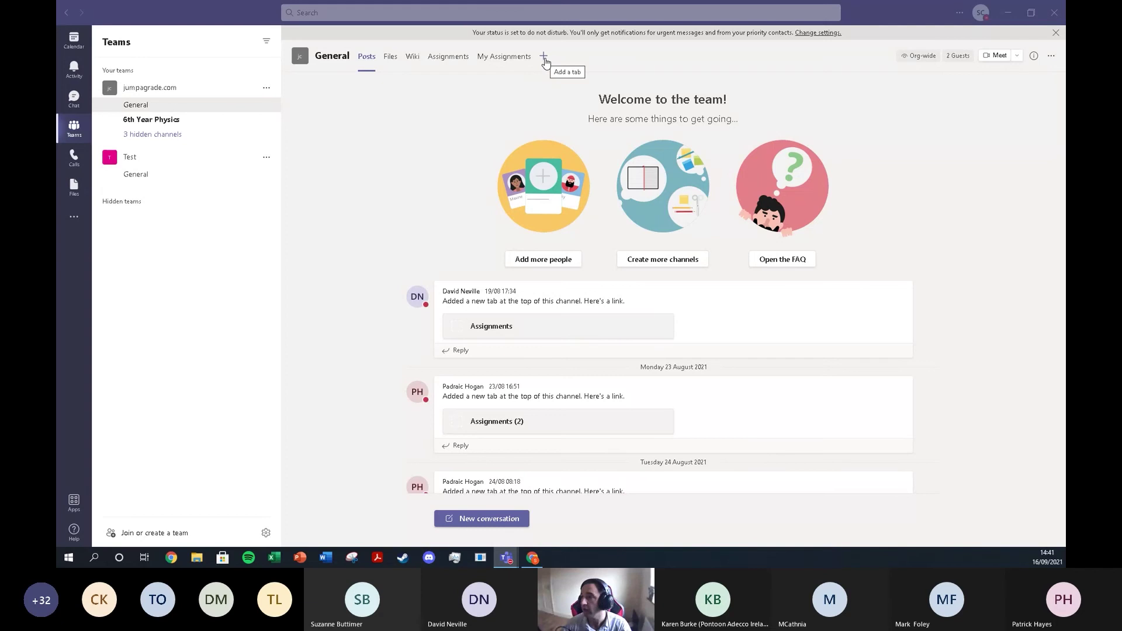
Step: Add a My Assignments tab to the General channel of the jumpagrade.com team
left_click(544, 56)
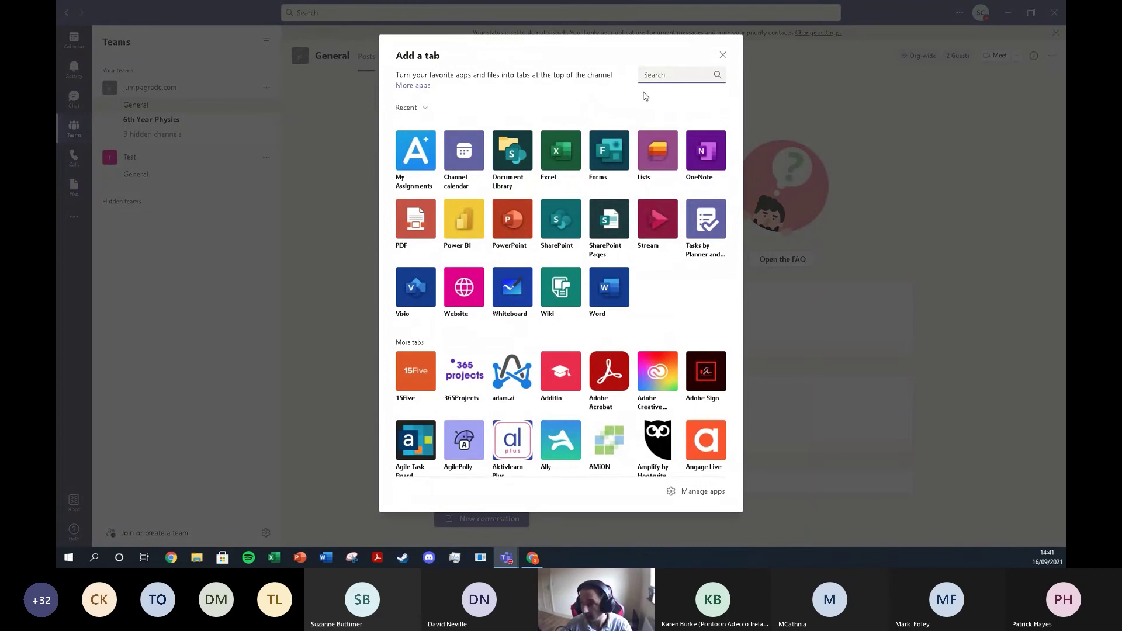
type("my")
left_click(403, 155)
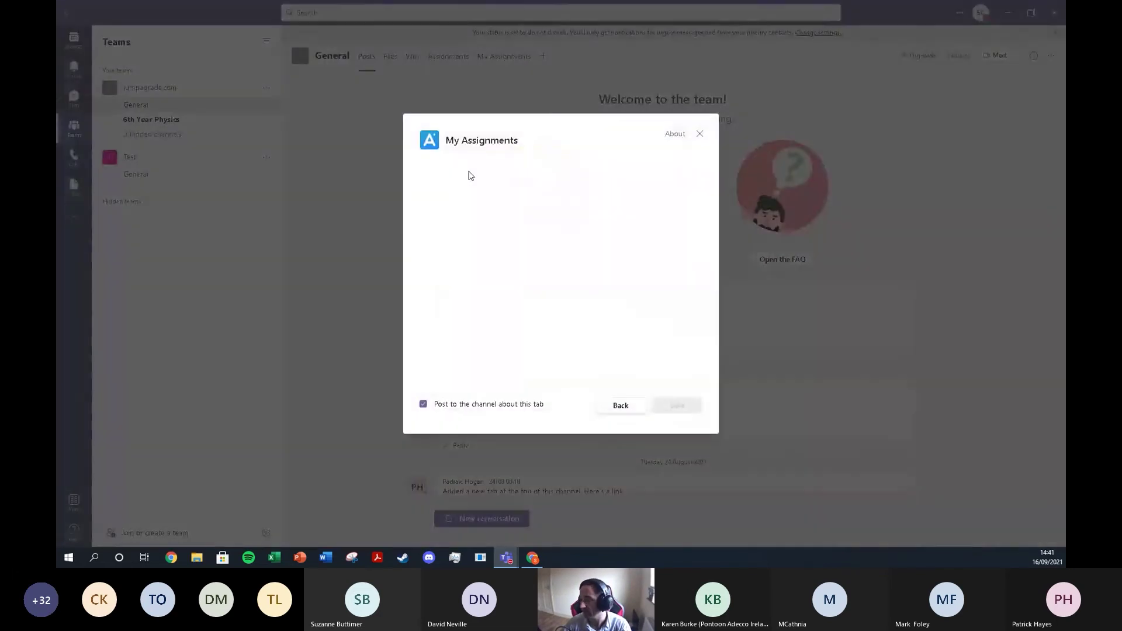
left_click(677, 405)
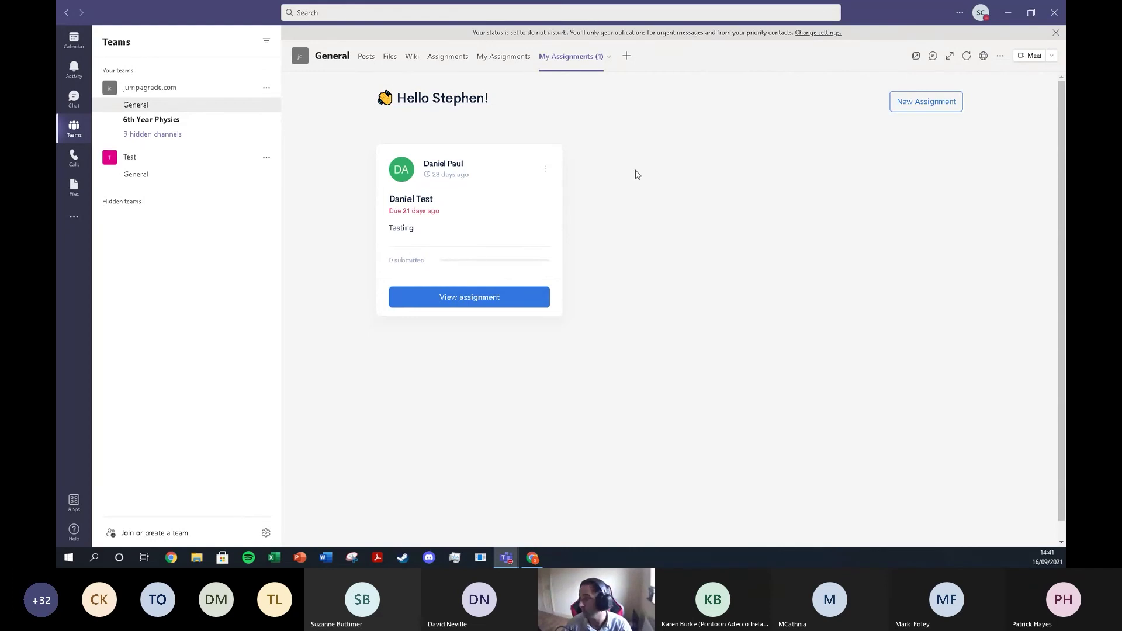
Step: Start a new assignment and name it "People in History"
left_click(938, 108)
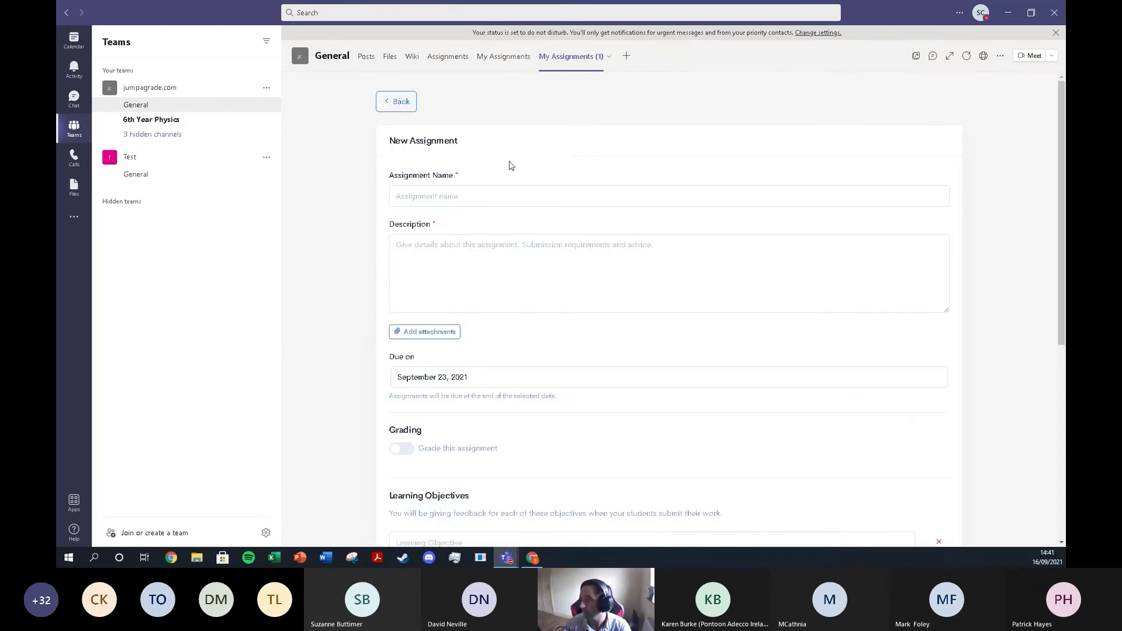
left_click(515, 197)
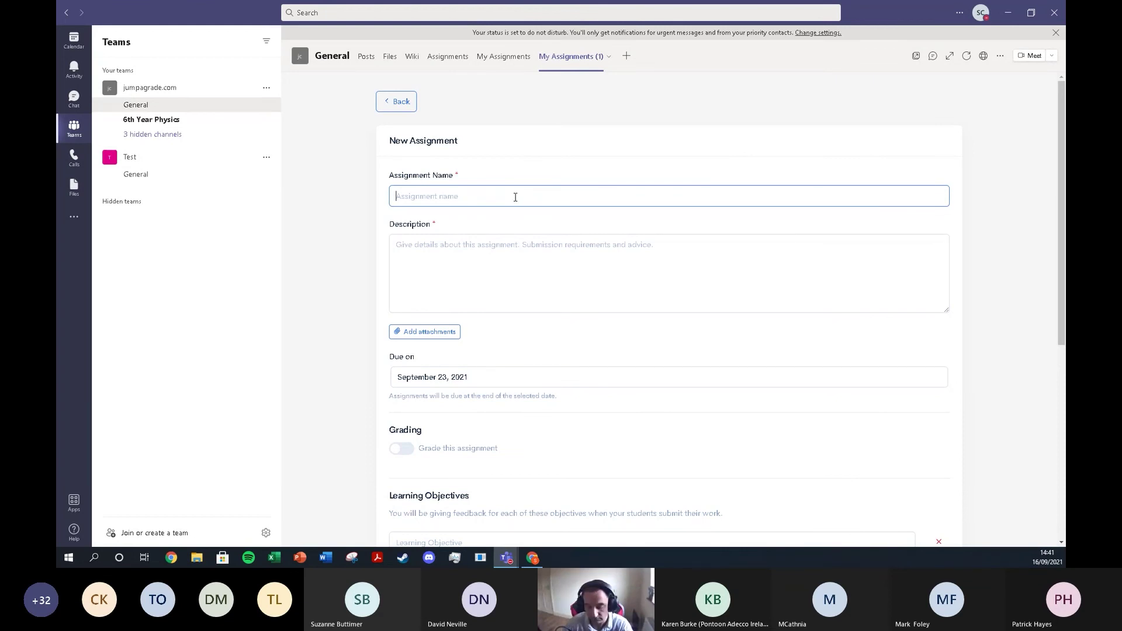
type("People")
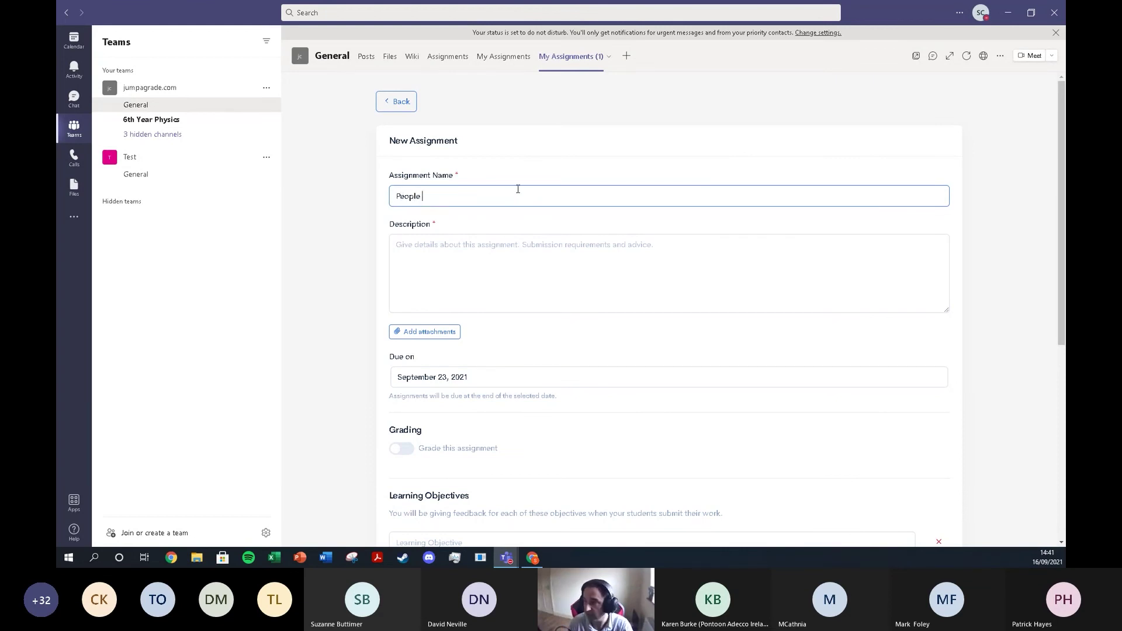
type(" in Hist")
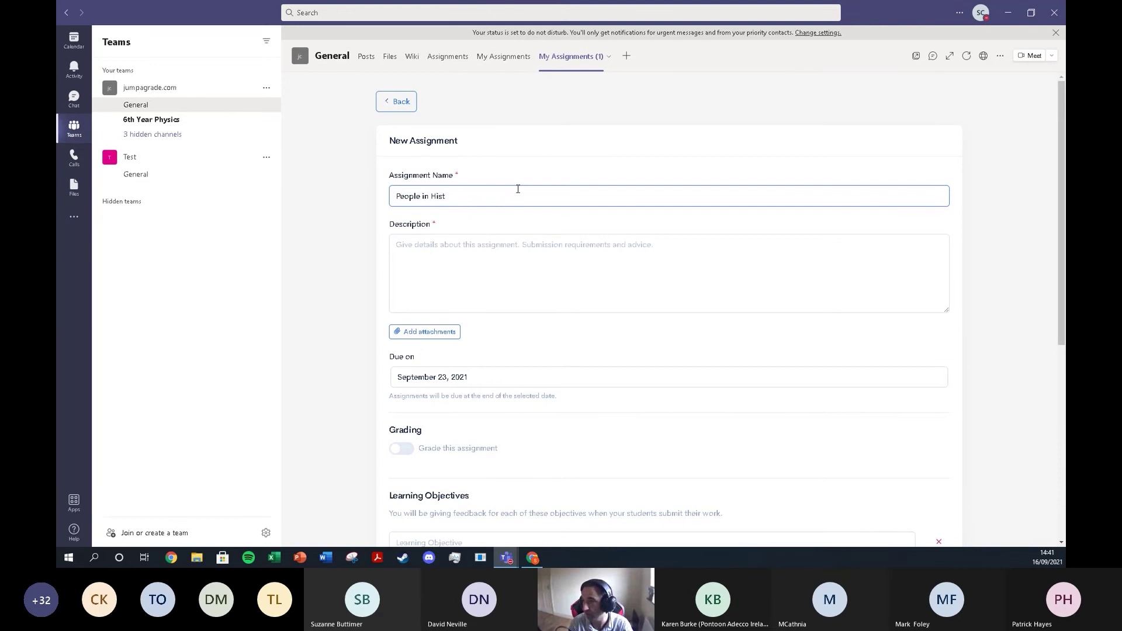
type("ory")
Step: Enter "Write about a RW" as the assignment description
key("Tab")
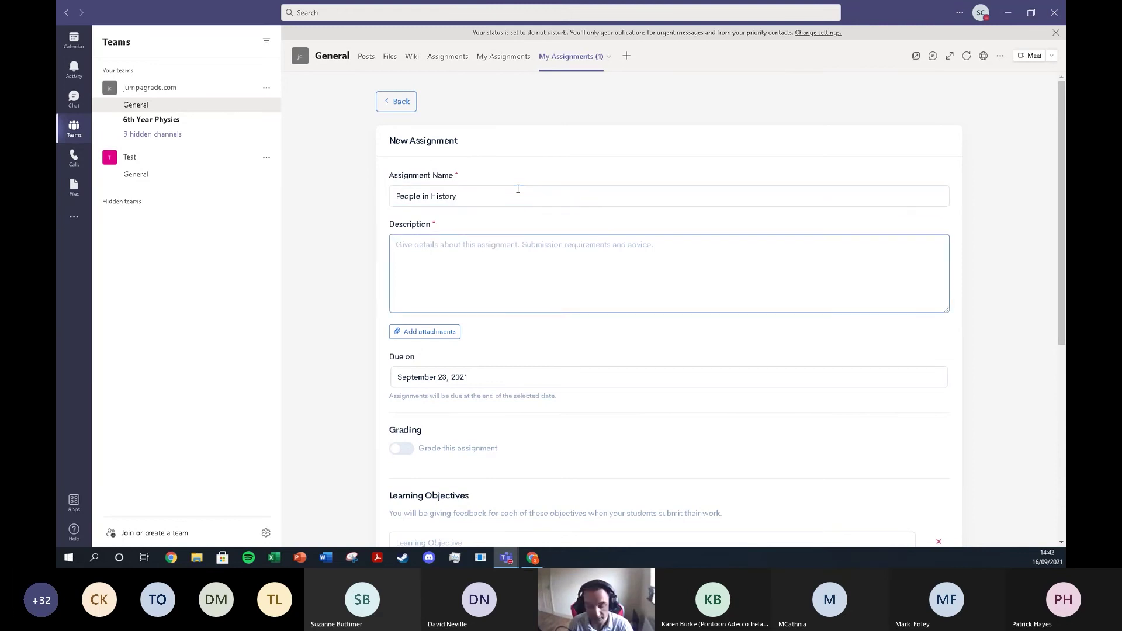
type("Write about a R")
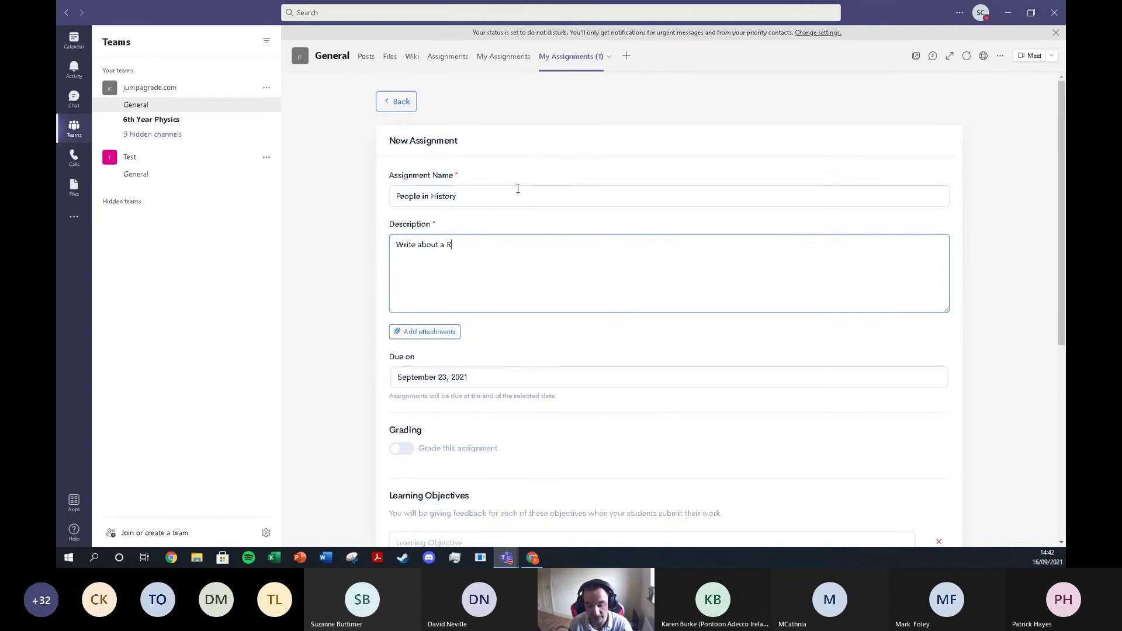
type("W")
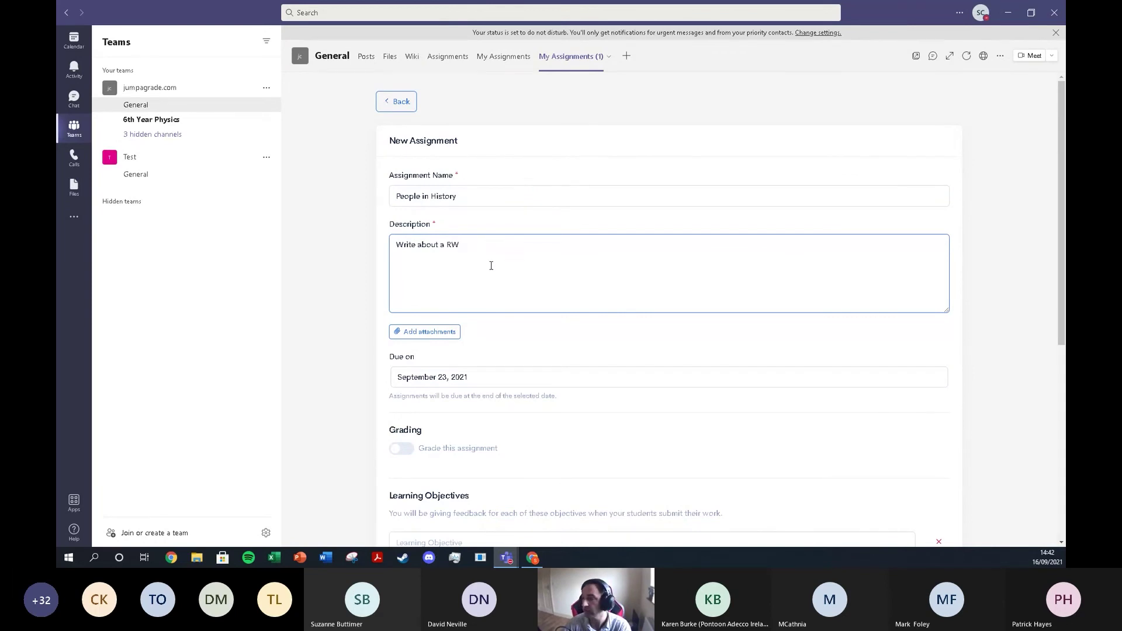
Step: View the upload sources offered for assignment attachments, then close the file picker without adding anything
scroll(421, 283, "down", 1)
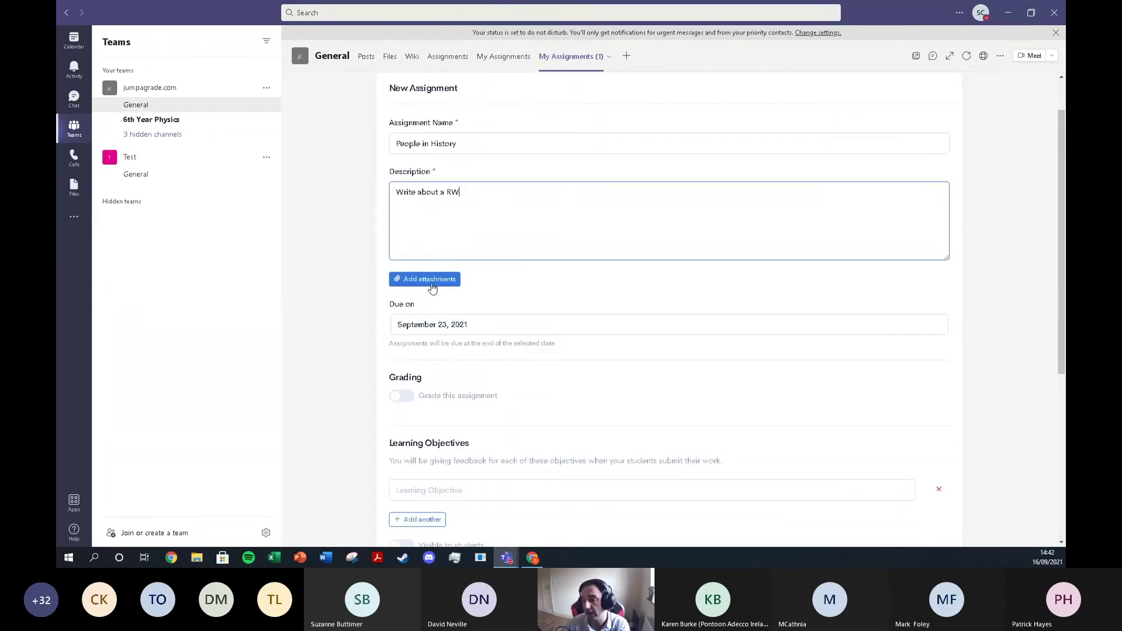
left_click(430, 283)
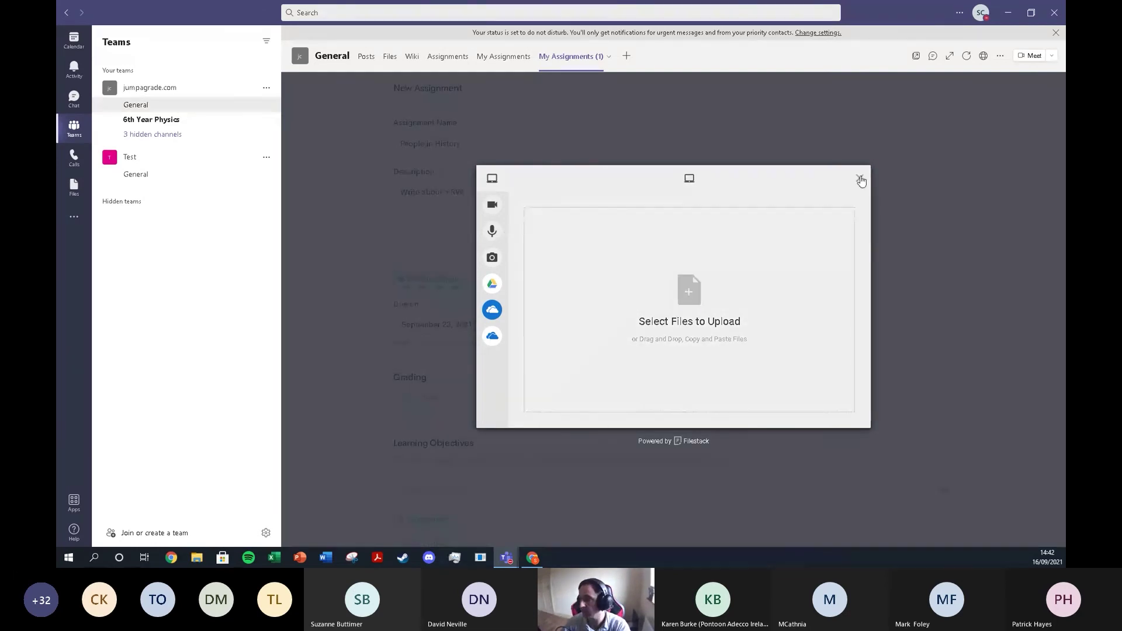
left_click(859, 178)
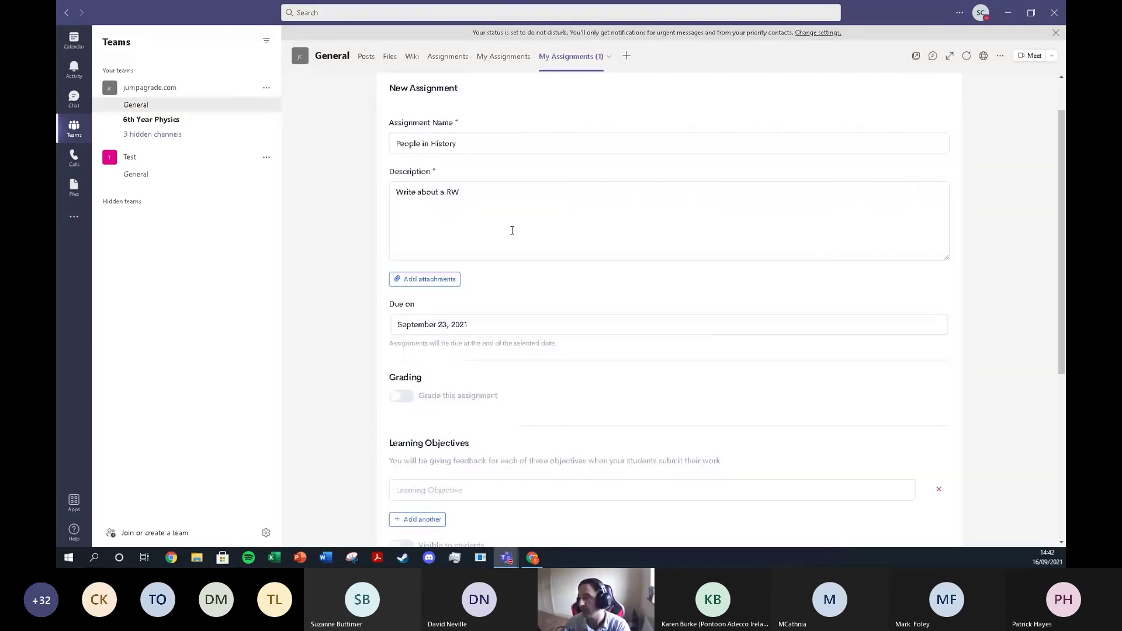
Step: Set the assignment's due date to September 23, 2021
left_click(492, 321)
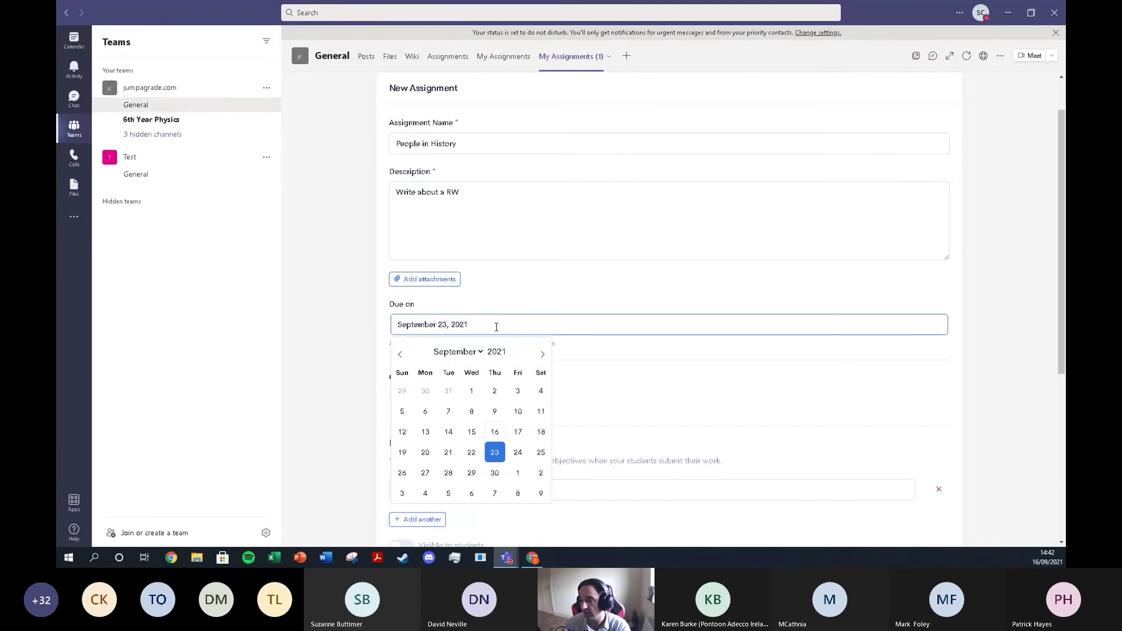
left_click(495, 455)
Step: Enable grading for the assignment with a maximum of 20 marks, displaying grades to students as Marks
scroll(485, 438, "down", 2)
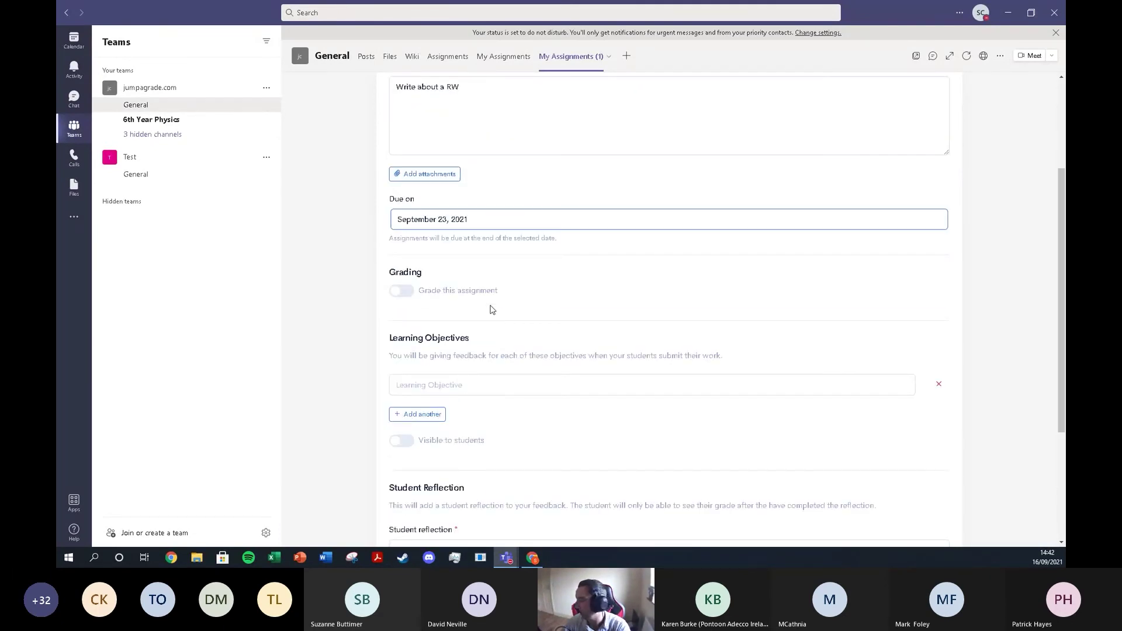
left_click(408, 294)
left_click(422, 336)
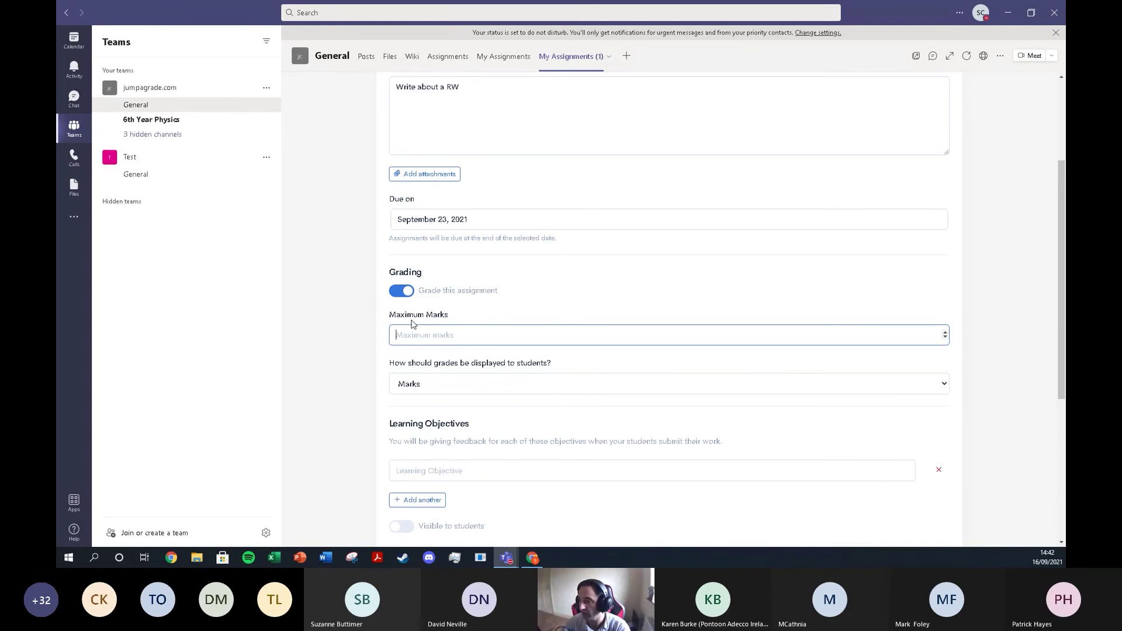
type("20")
left_click(451, 385)
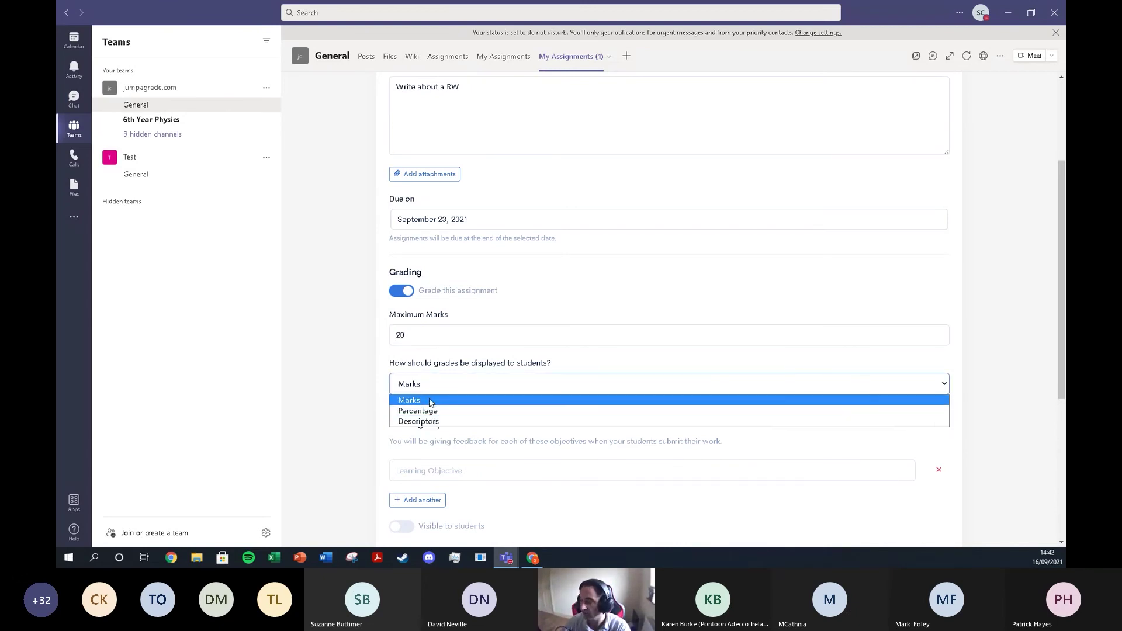
left_click(431, 401)
Step: Enter "Include 10 SRS about the RW" as the first learning objective
scroll(430, 402, "down", 2)
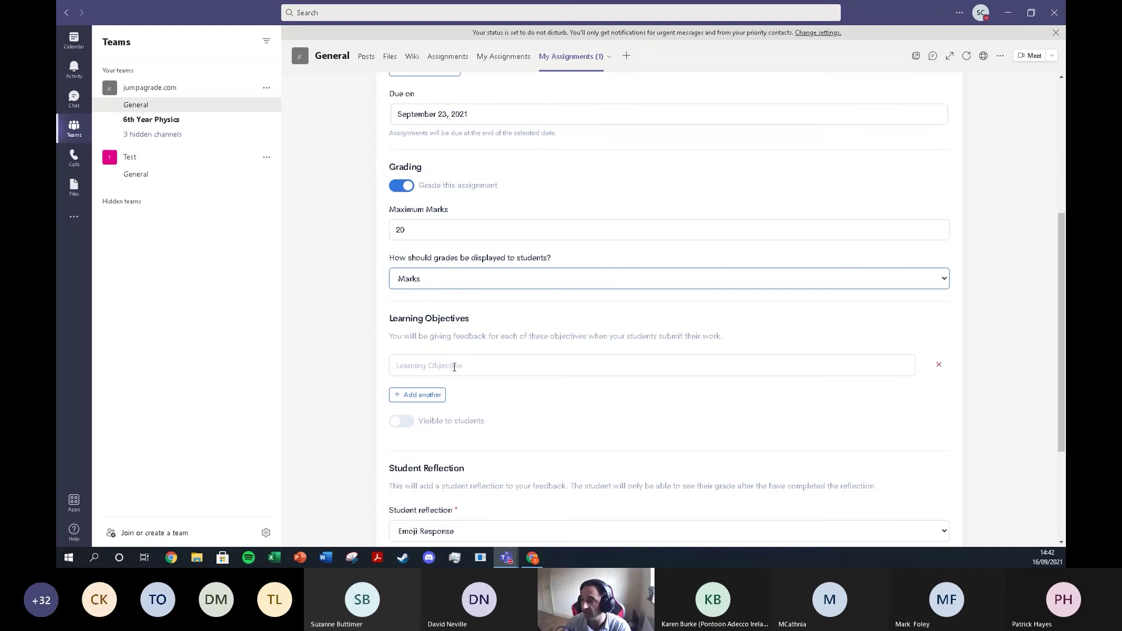
left_click(450, 368)
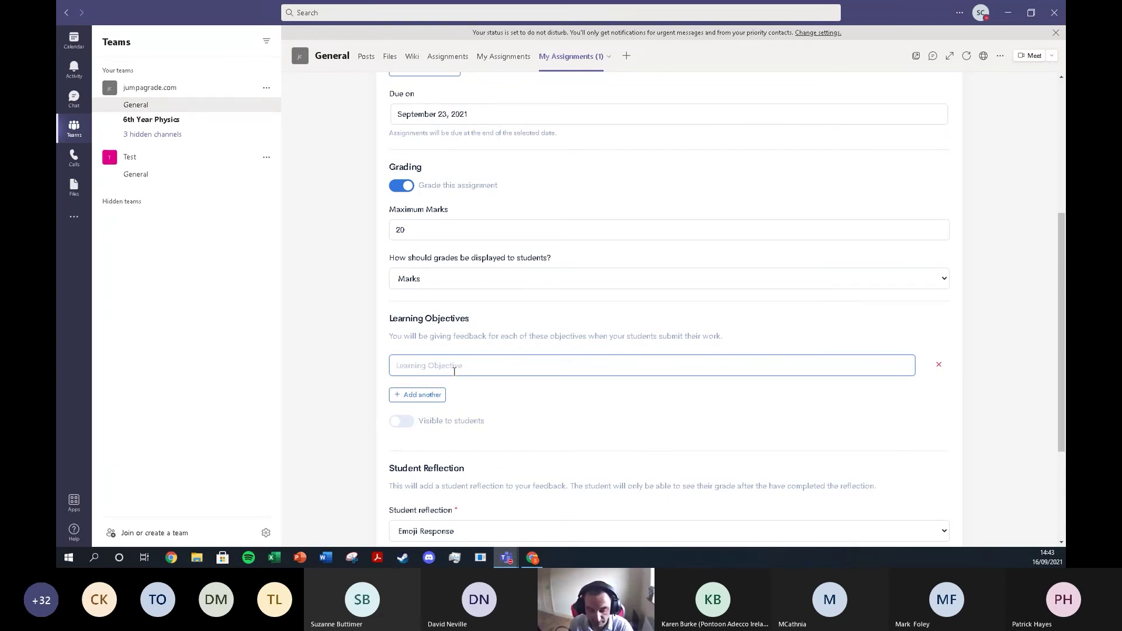
type("Include")
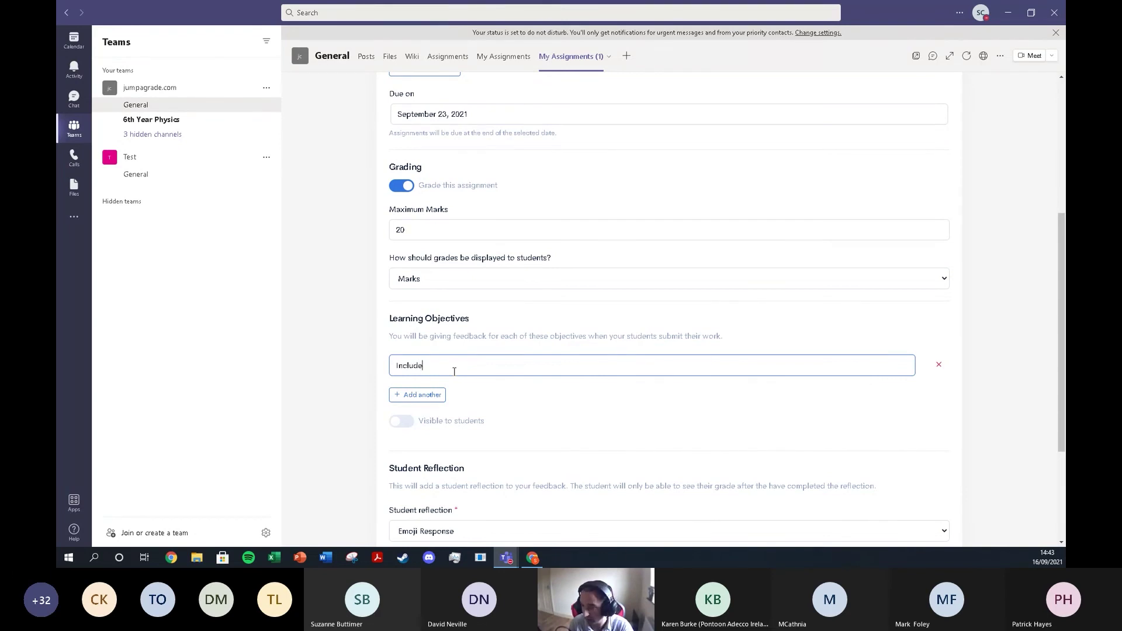
type(" 10 SRS")
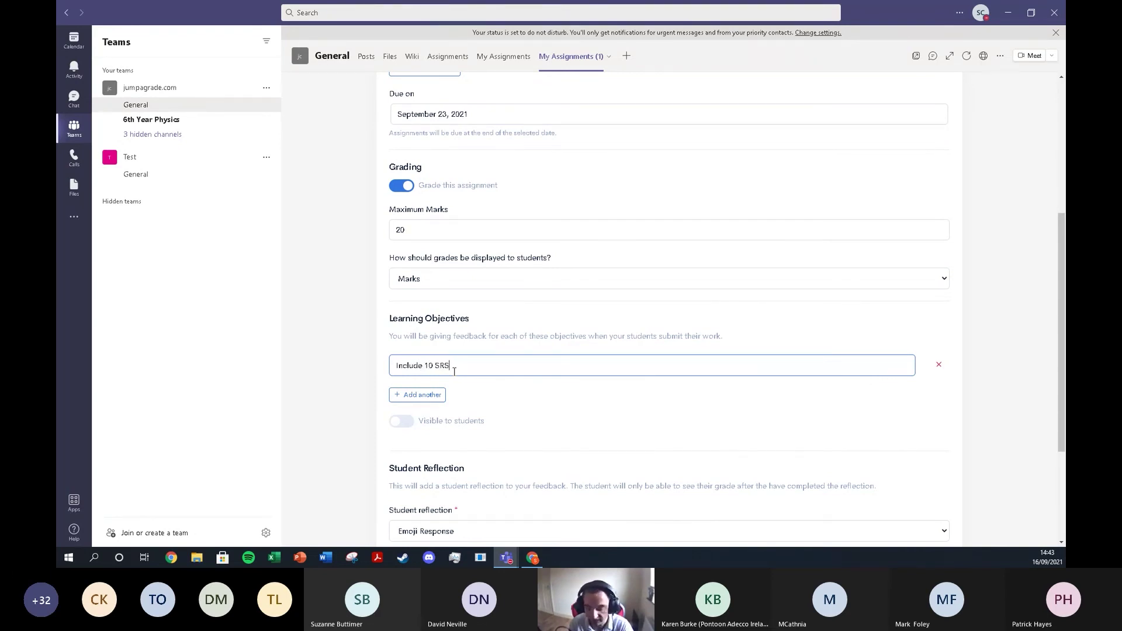
type(" aout")
key("BackSpace")
key("BackSpace")
key("BackSpace")
key("BackSpace")
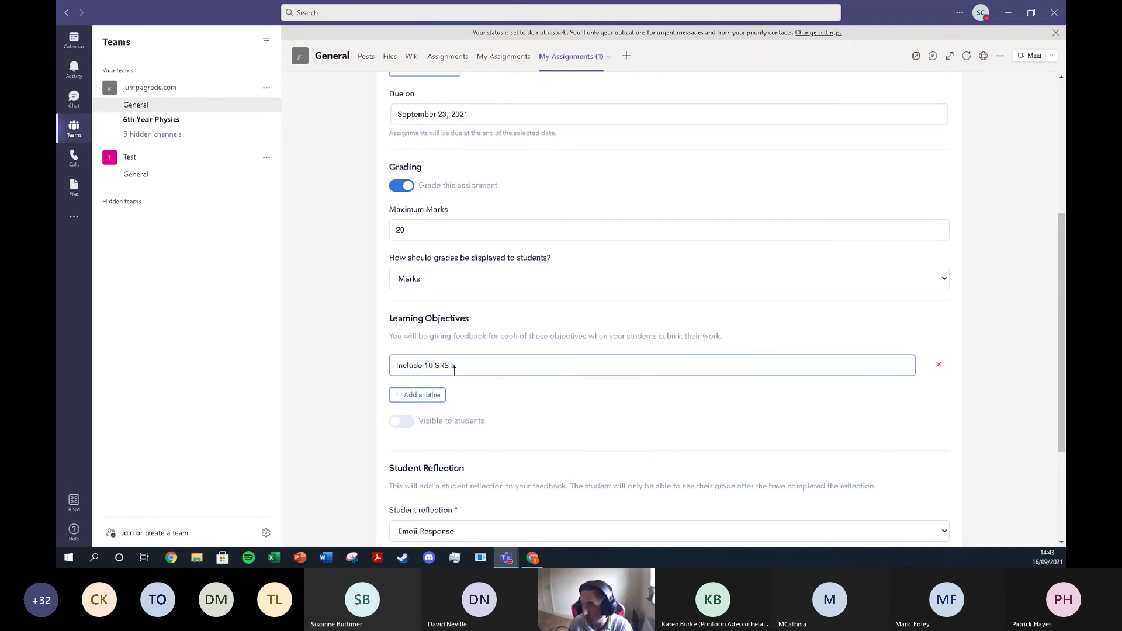
type("bout the RW")
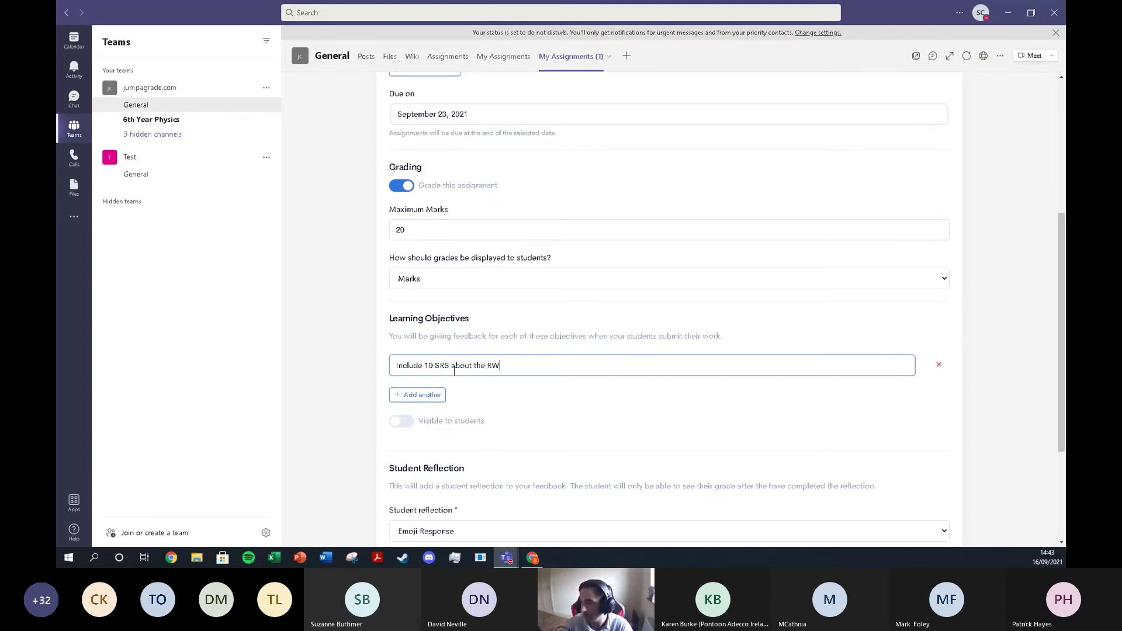
Step: Add a second learning objective reading "Name a specific RW"
left_click(437, 397)
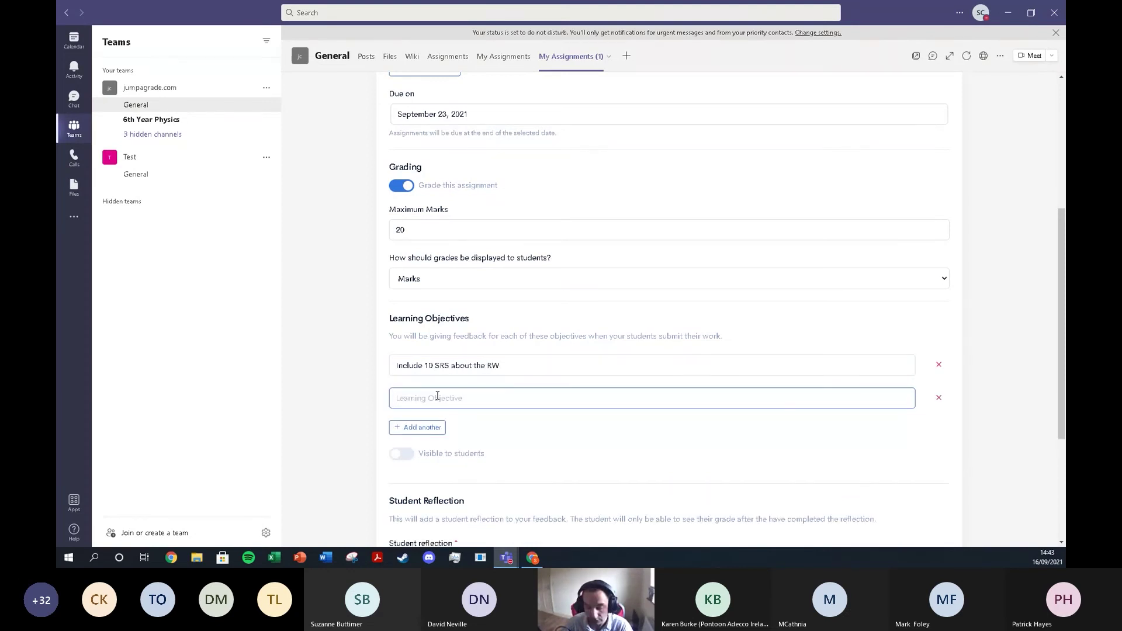
type("Name a s")
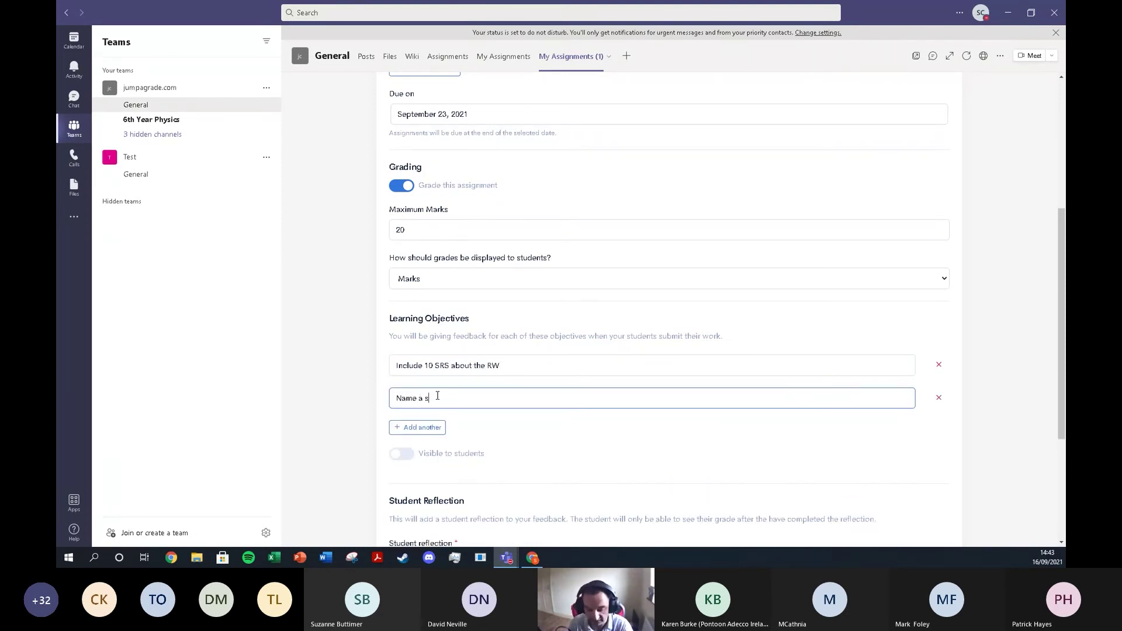
type("pecific RW")
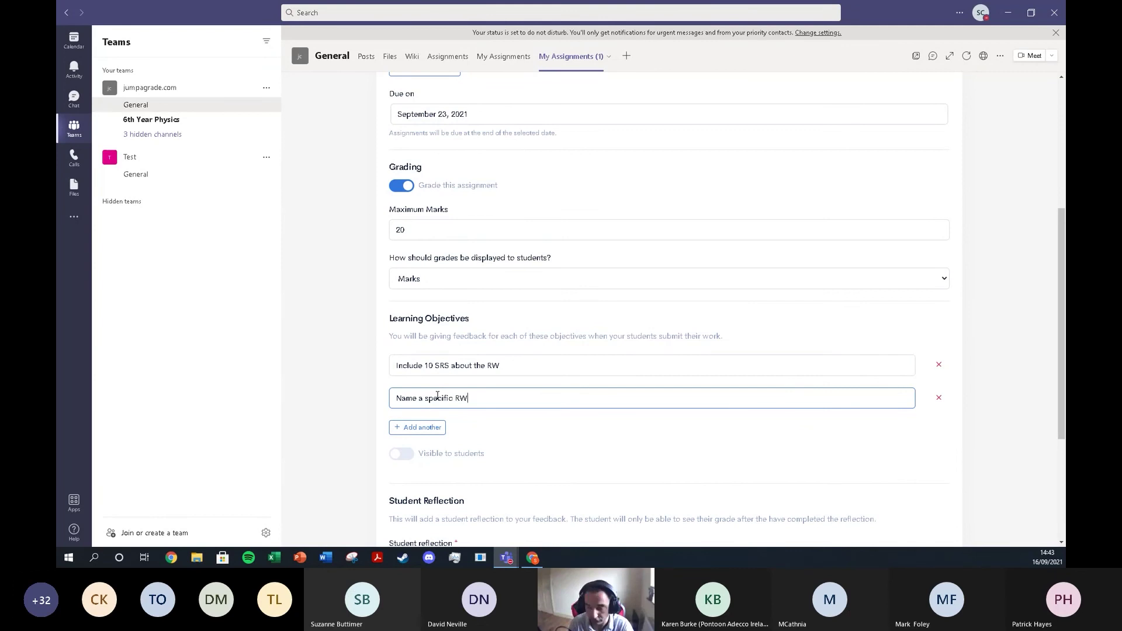
Step: Add a third learning objective reading "Demo SRS principle by highlighting each SRS"
left_click(425, 429)
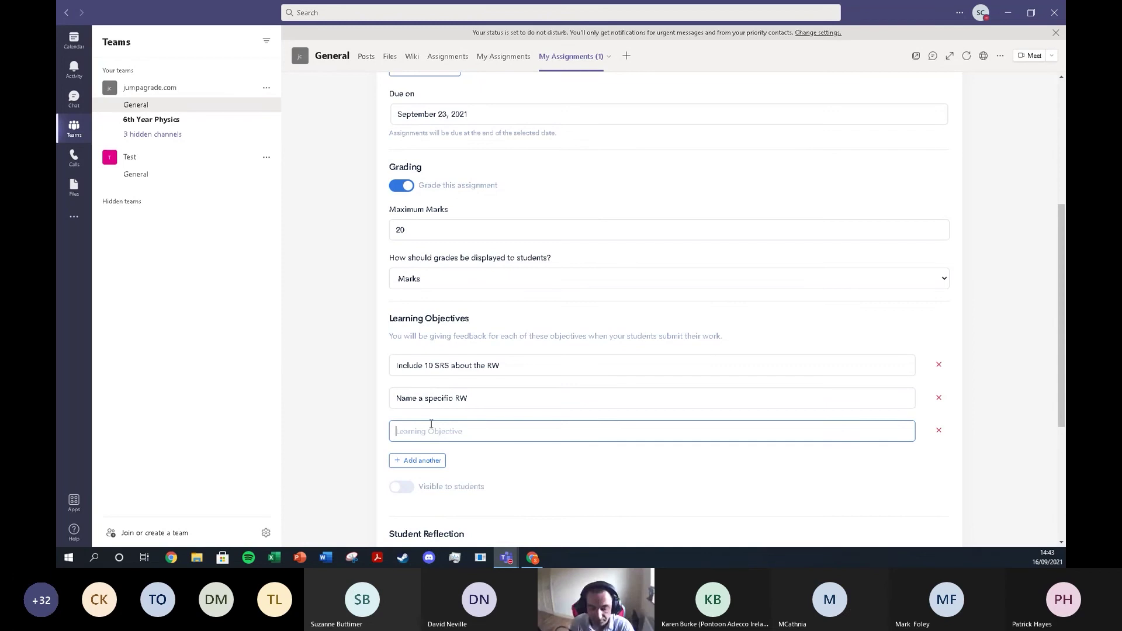
type("Demo u")
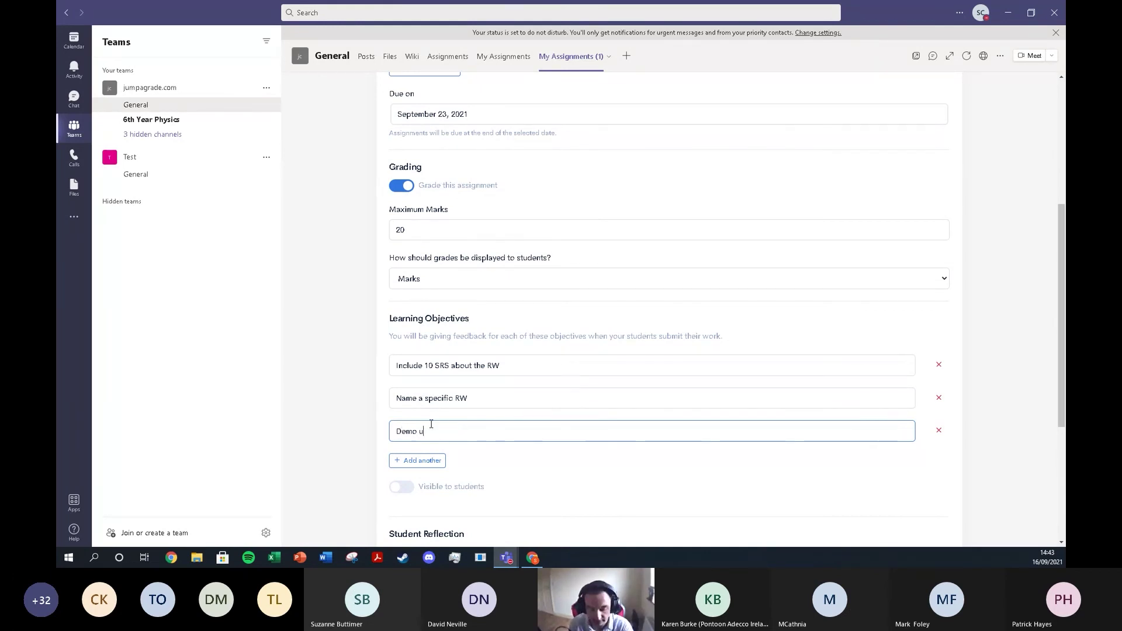
key("BackSpace")
type("SRS pr")
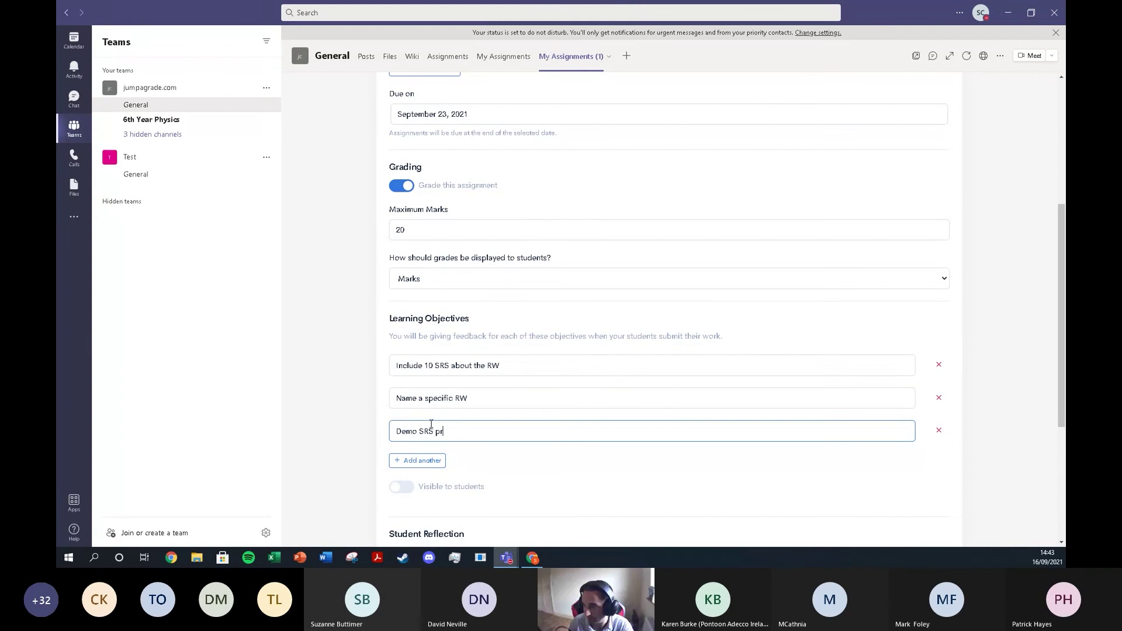
type("inci")
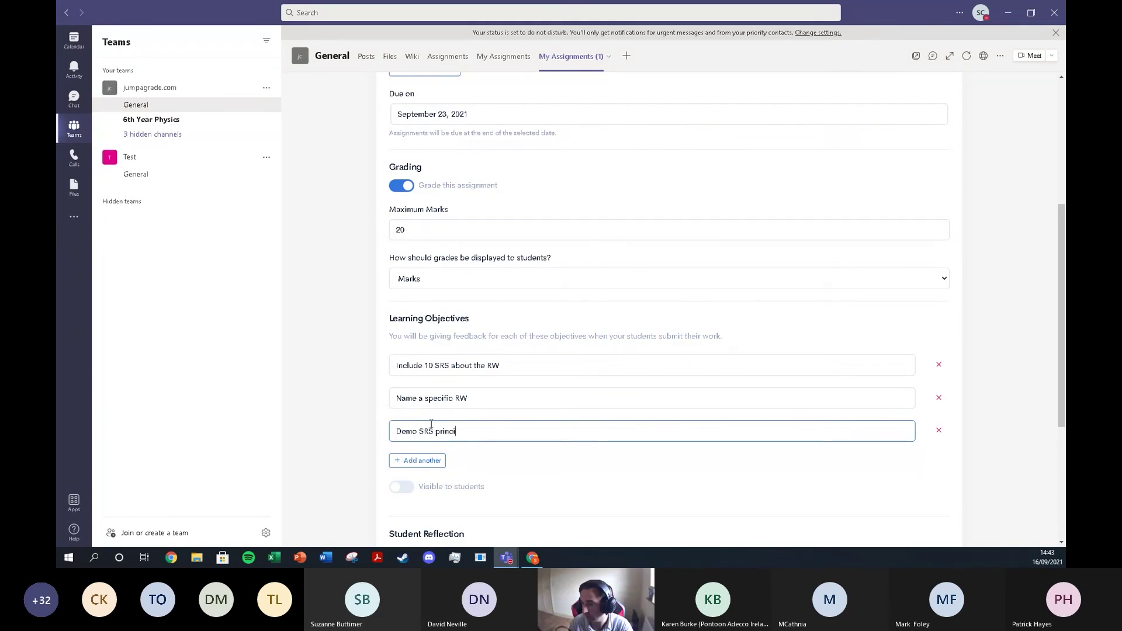
type("ple by highliug")
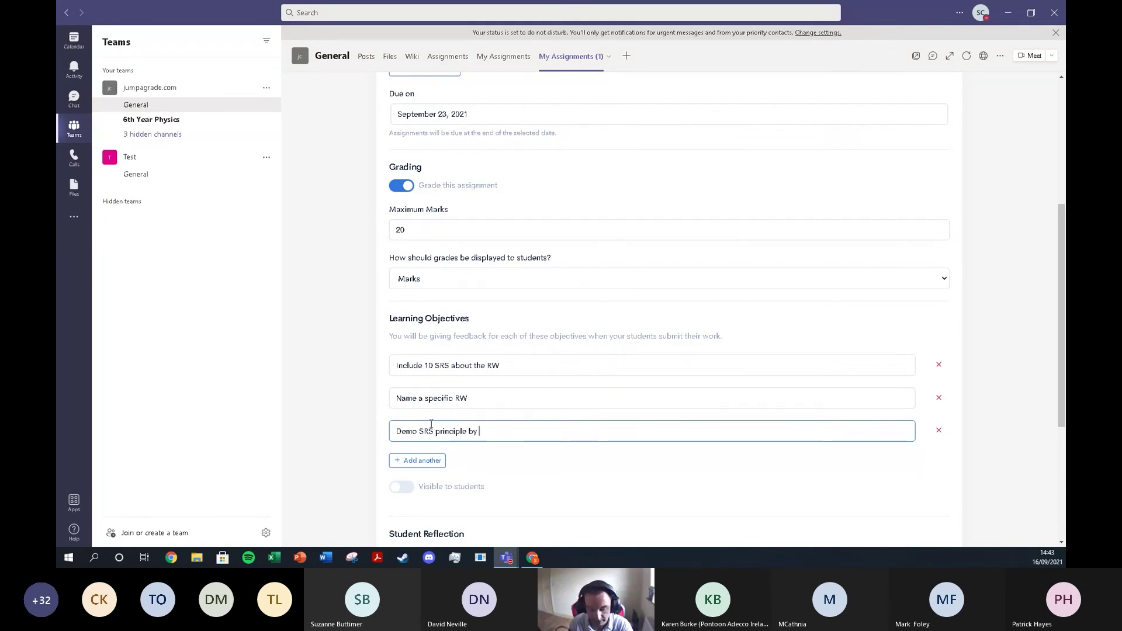
key("BackSpace")
key("BackSpace")
type("gh")
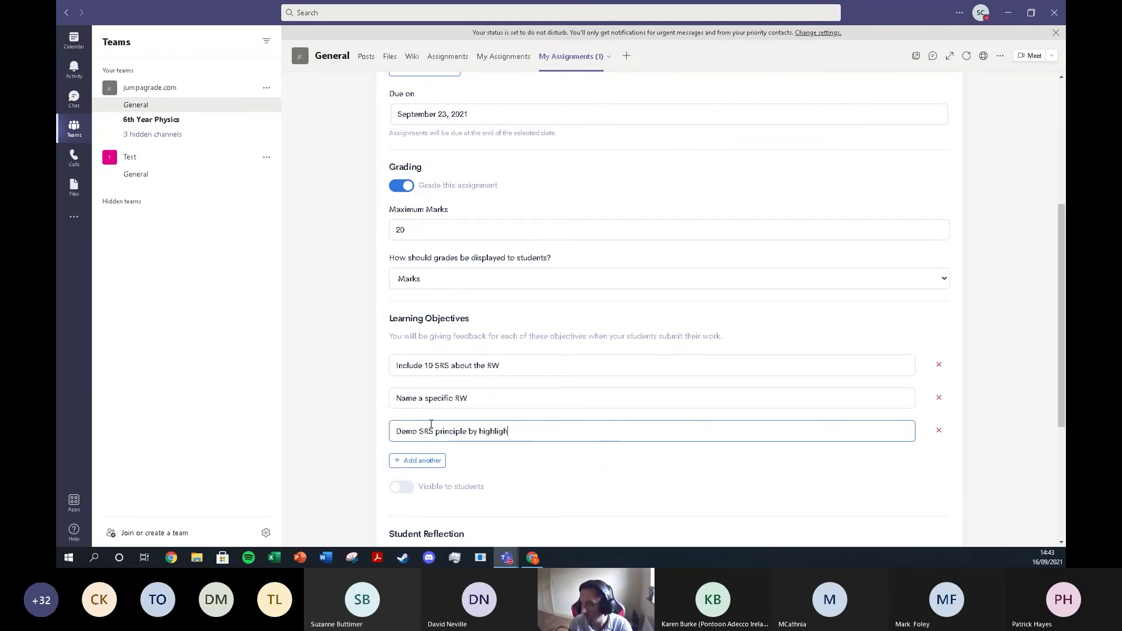
type("ting each SRS")
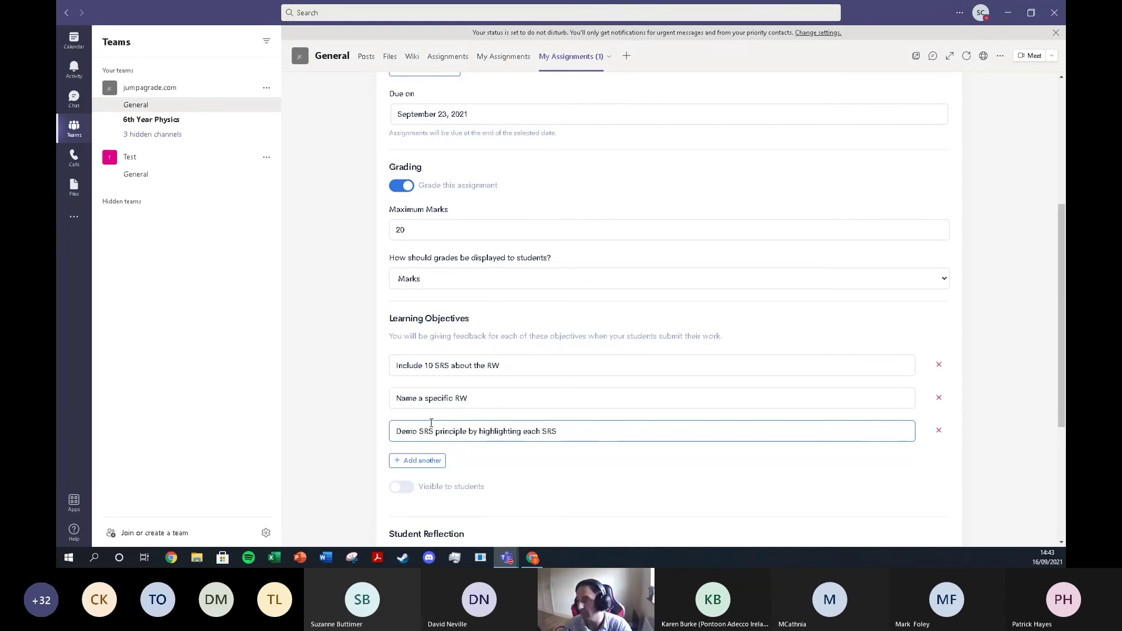
Step: Add "Communication" and "Collaboration" as the fourth and fifth learning objectives
scroll(440, 433, "down", 1)
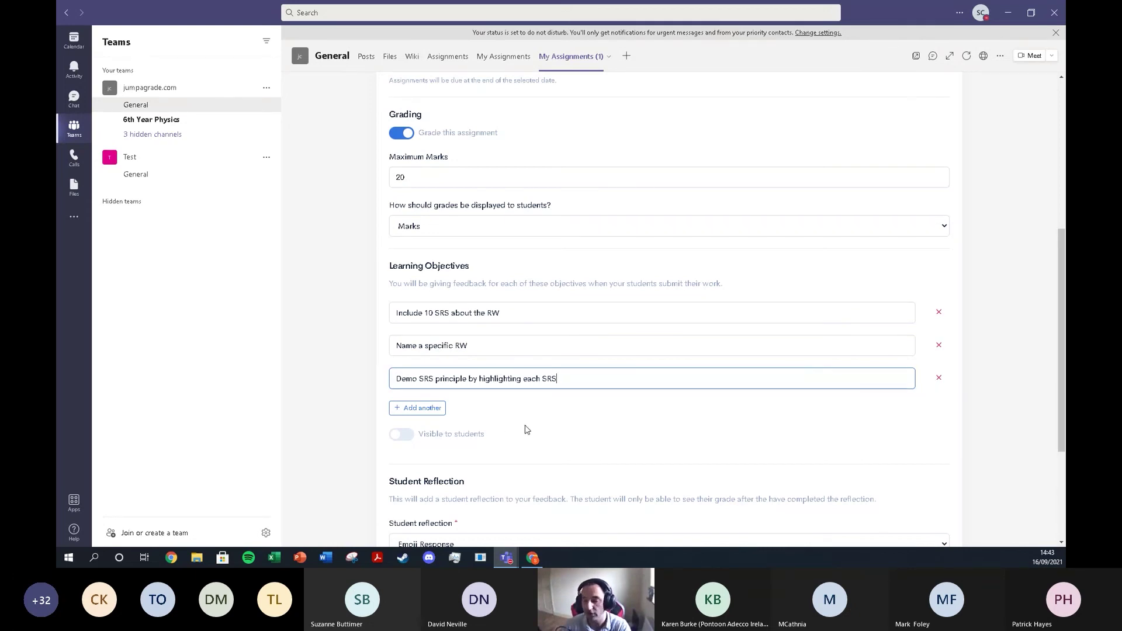
left_click(526, 313)
left_click(413, 408)
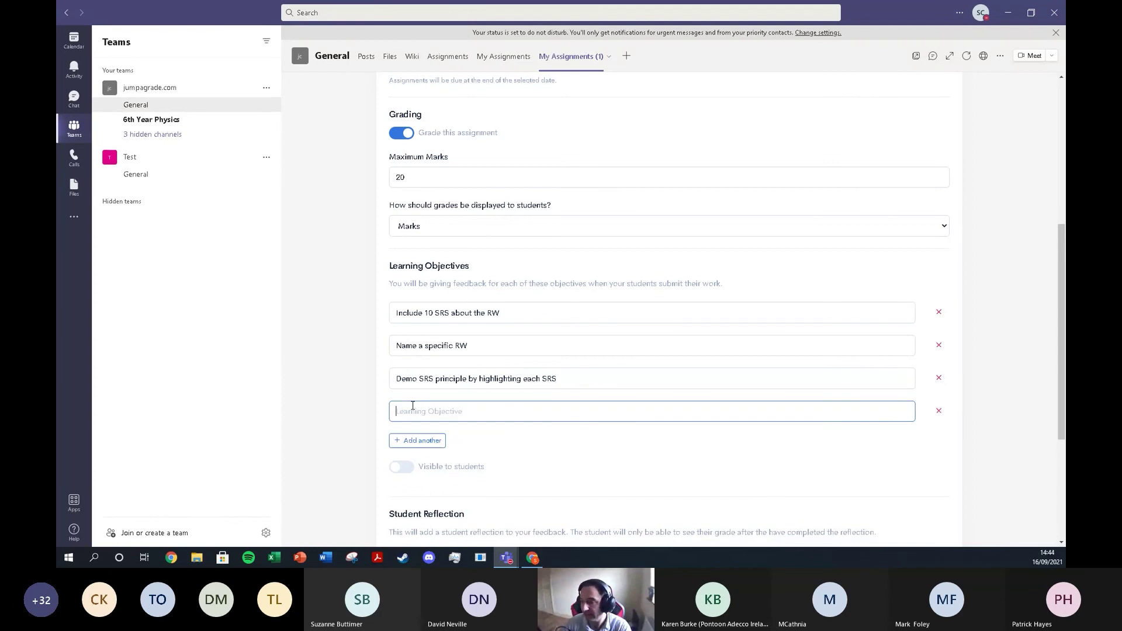
type("Communication")
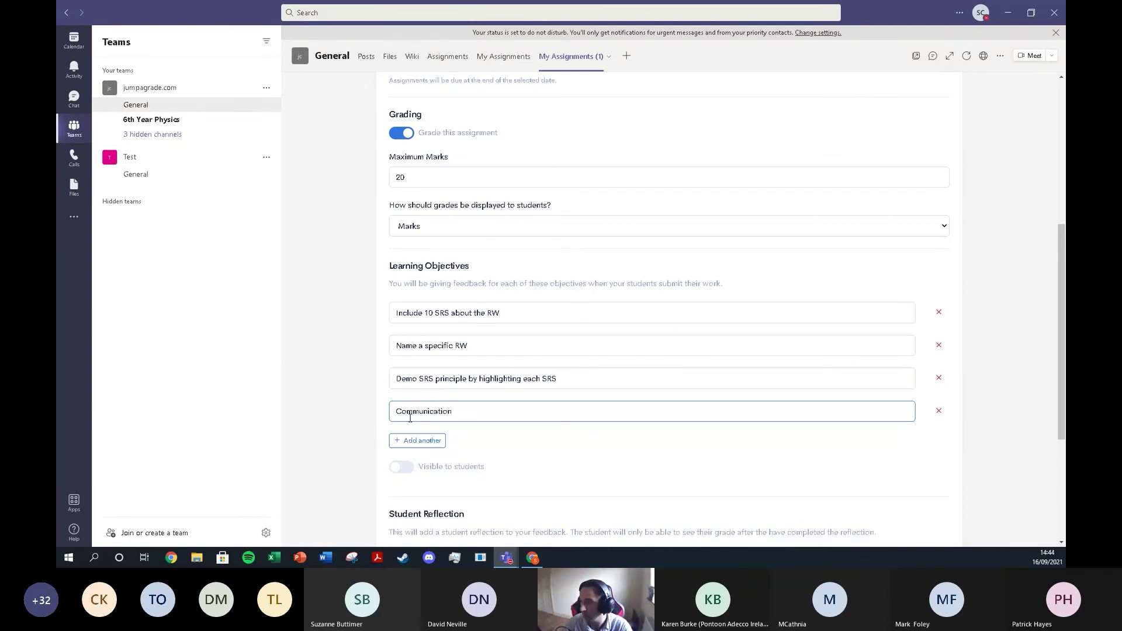
left_click(417, 441)
type("Collabora")
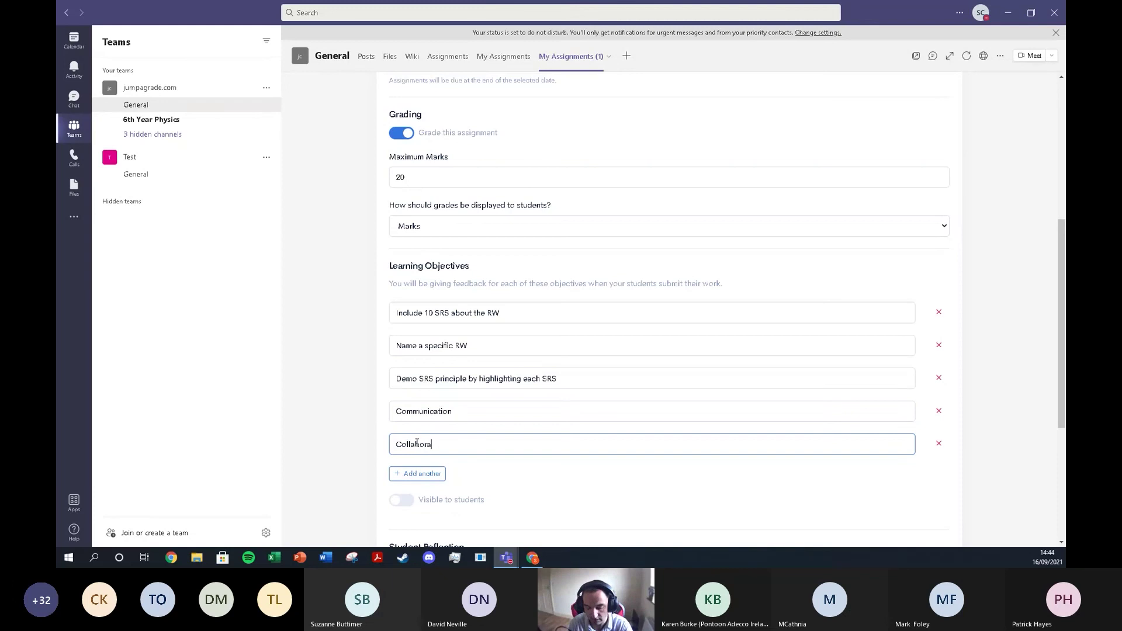
type("tion")
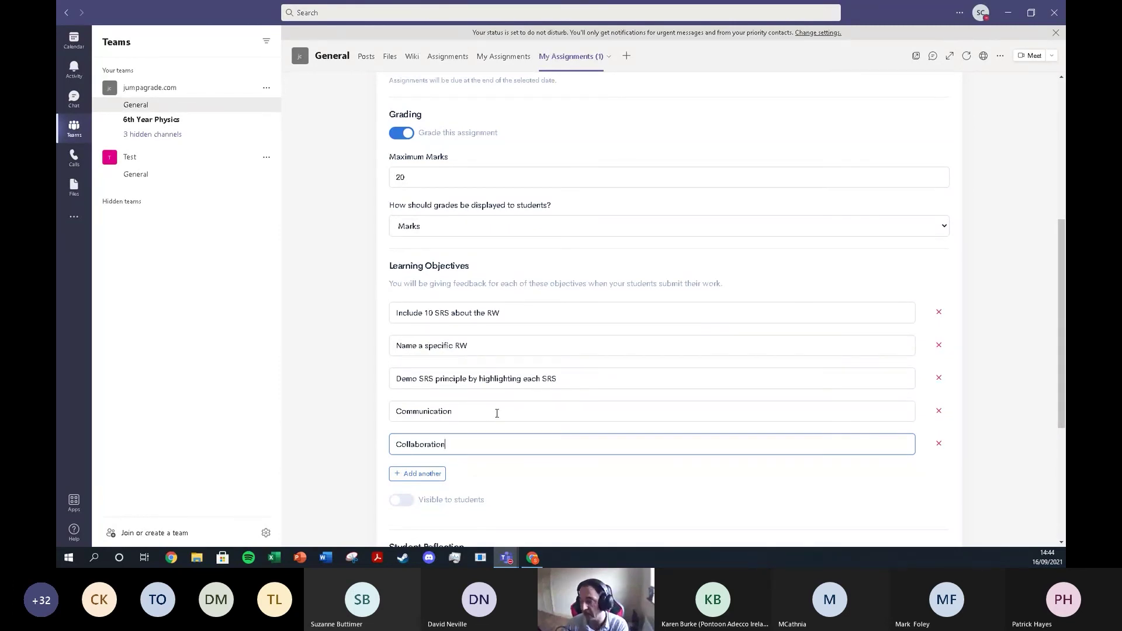
Step: Make the learning objectives visible to students
scroll(497, 413, "down", 2)
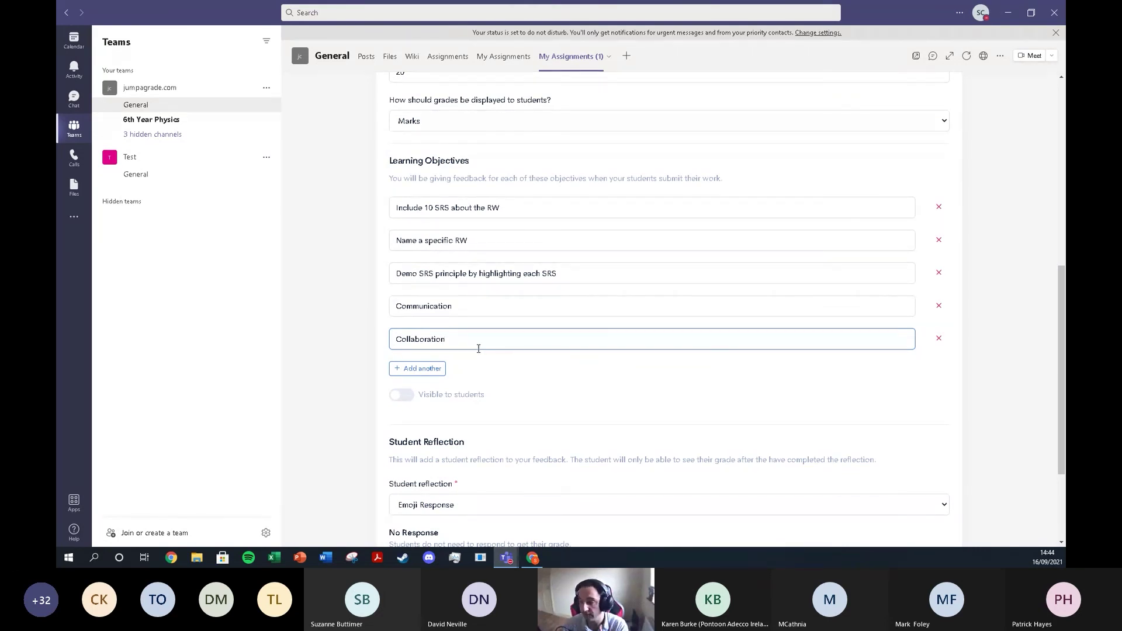
scroll(479, 350, "down", 1)
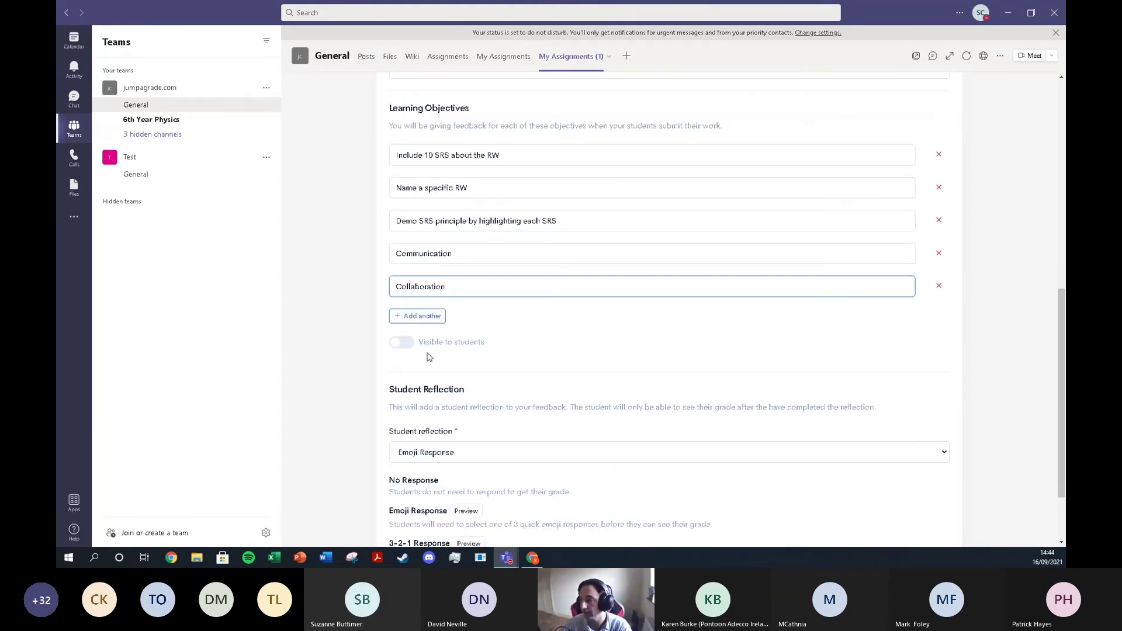
left_click(403, 347)
Step: Review the student reflection options and preview the Emoji Response and 3-2-1 Response forms
scroll(403, 350, "down", 1)
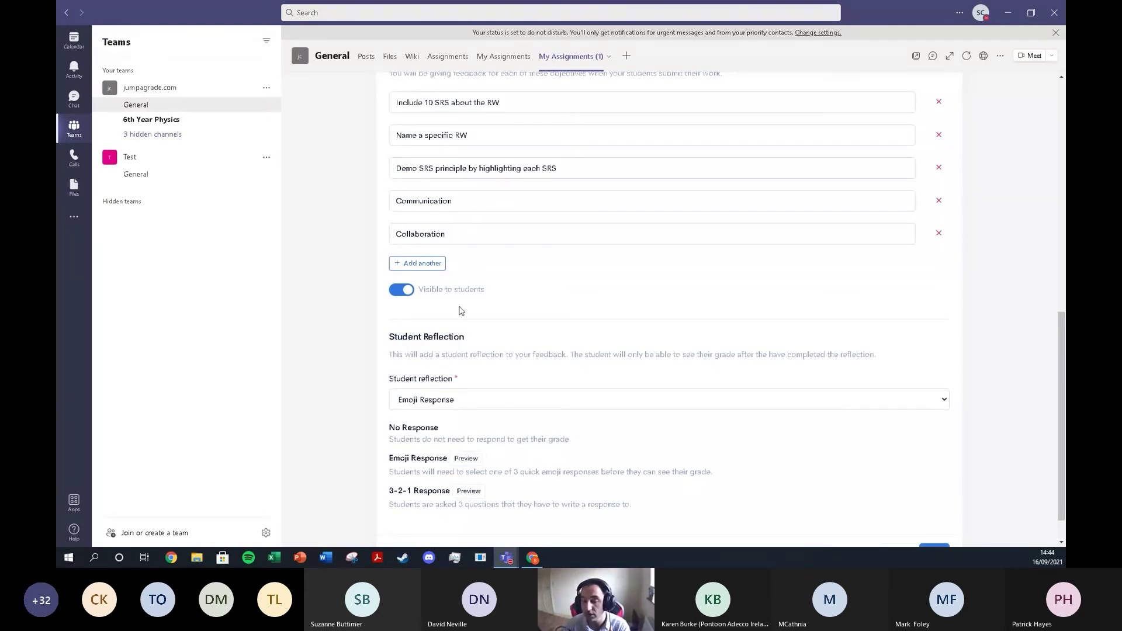
scroll(460, 311, "down", 1)
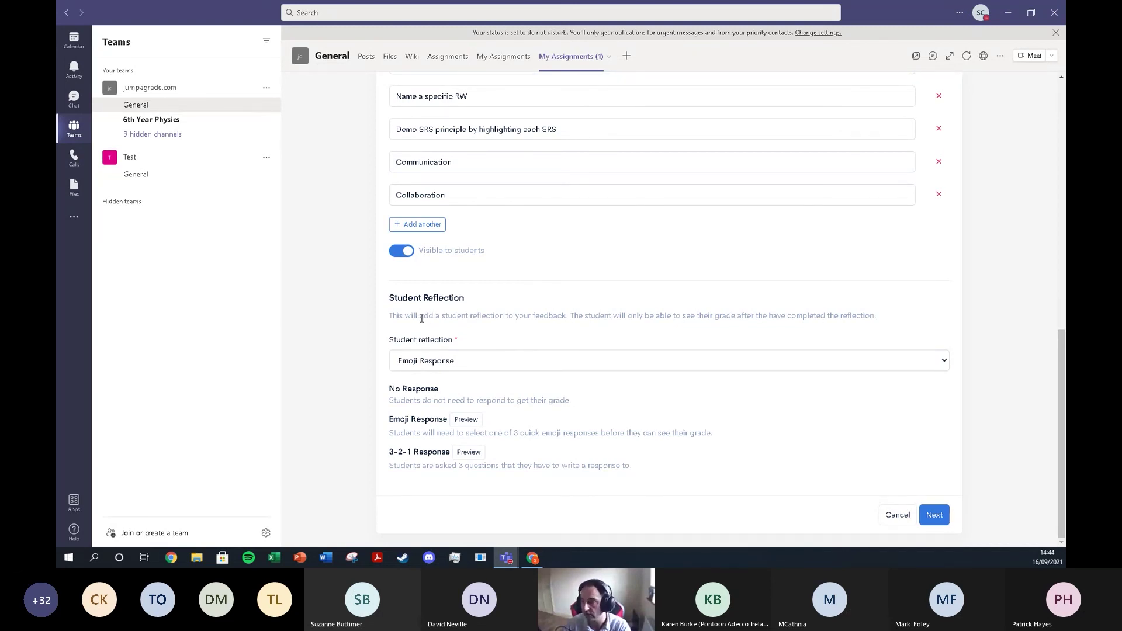
left_click(490, 363)
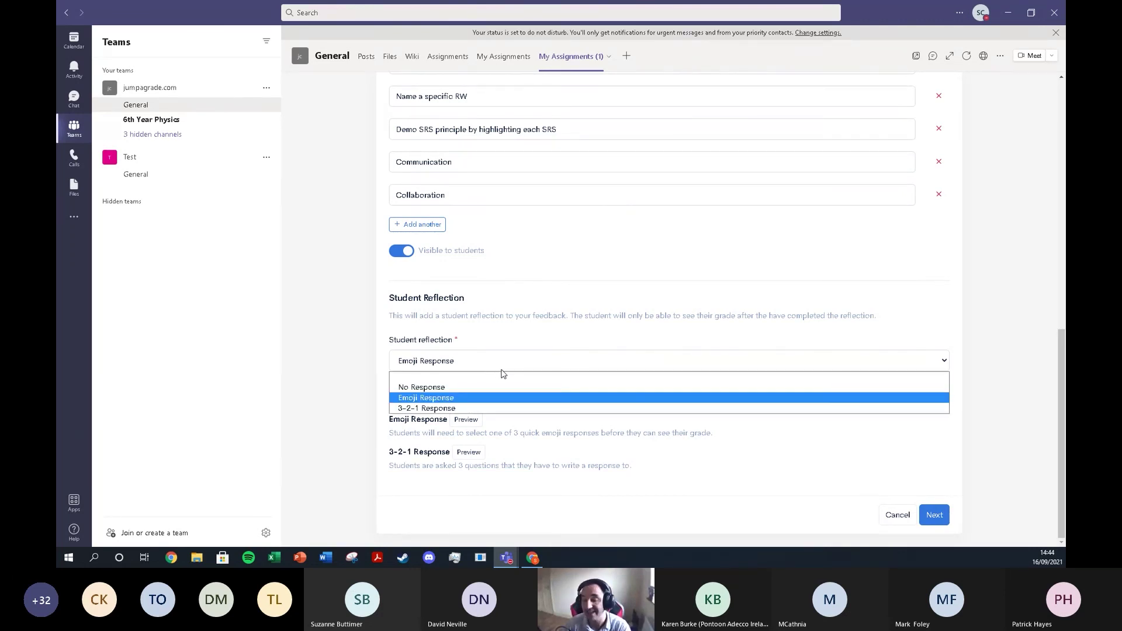
left_click(512, 345)
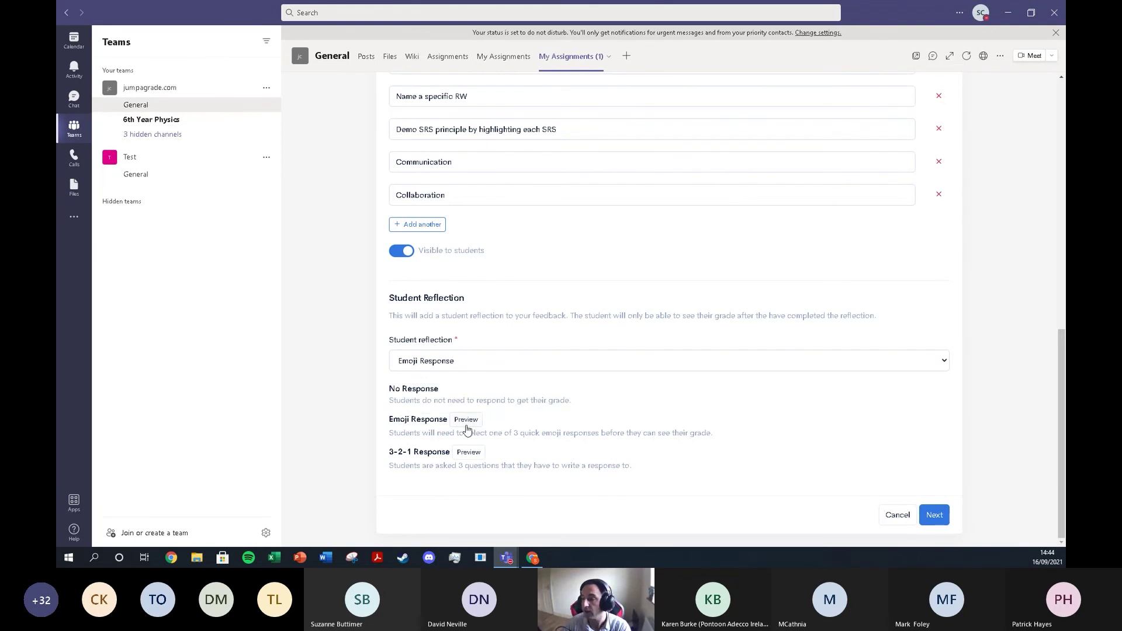
left_click(467, 421)
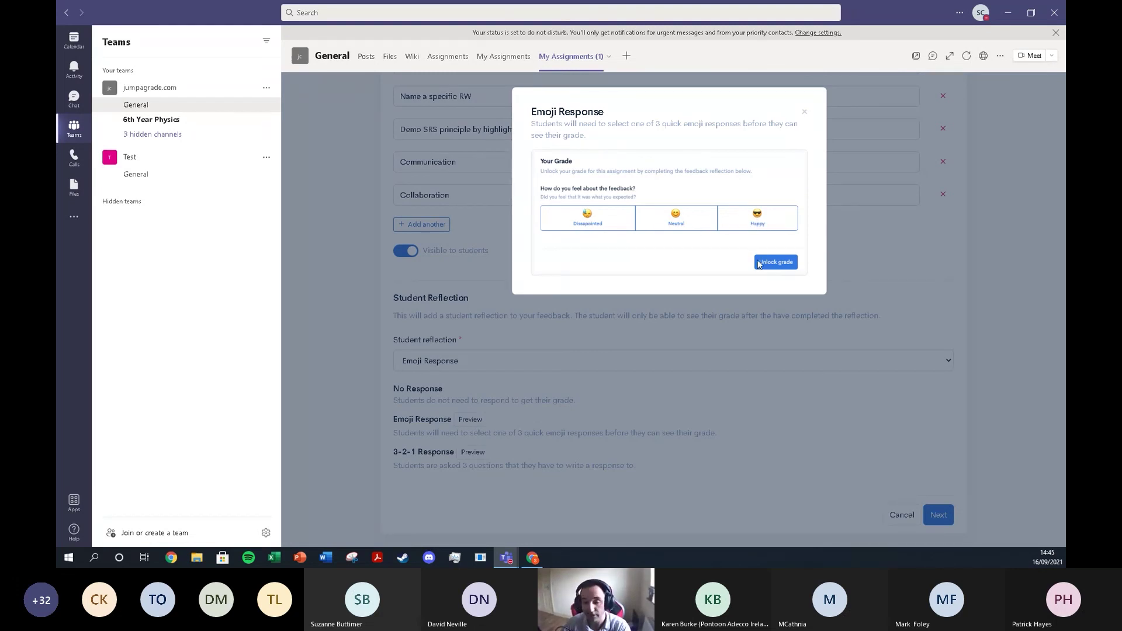
left_click(672, 331)
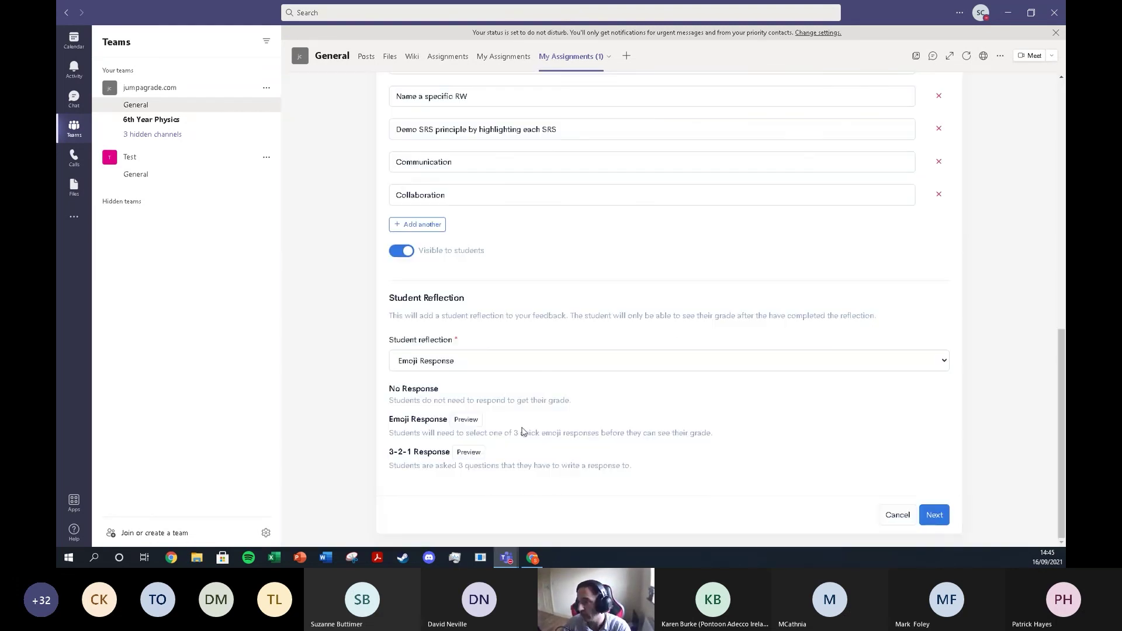
left_click(477, 454)
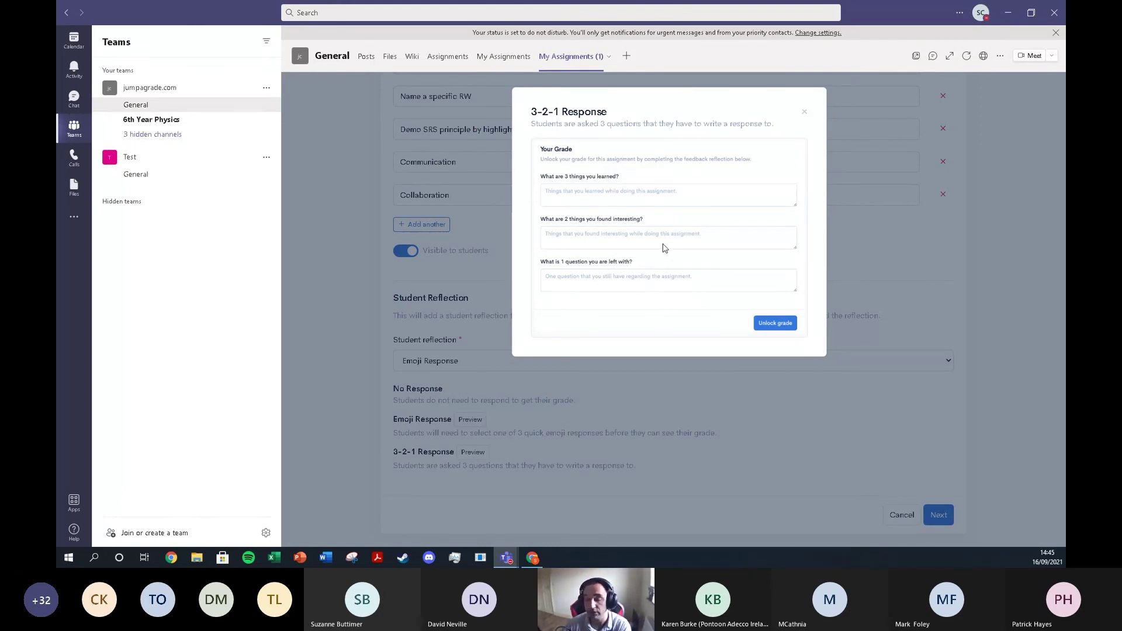
left_click(457, 320)
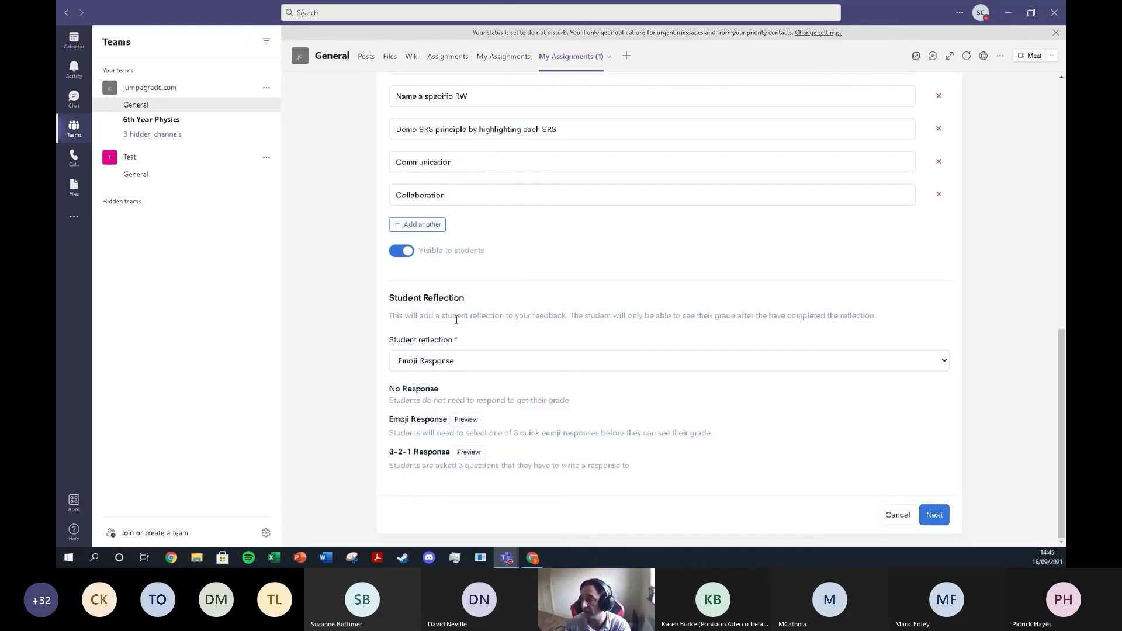
Step: Choose Emoji Response as the student reflection and continue to the student selection
left_click(484, 368)
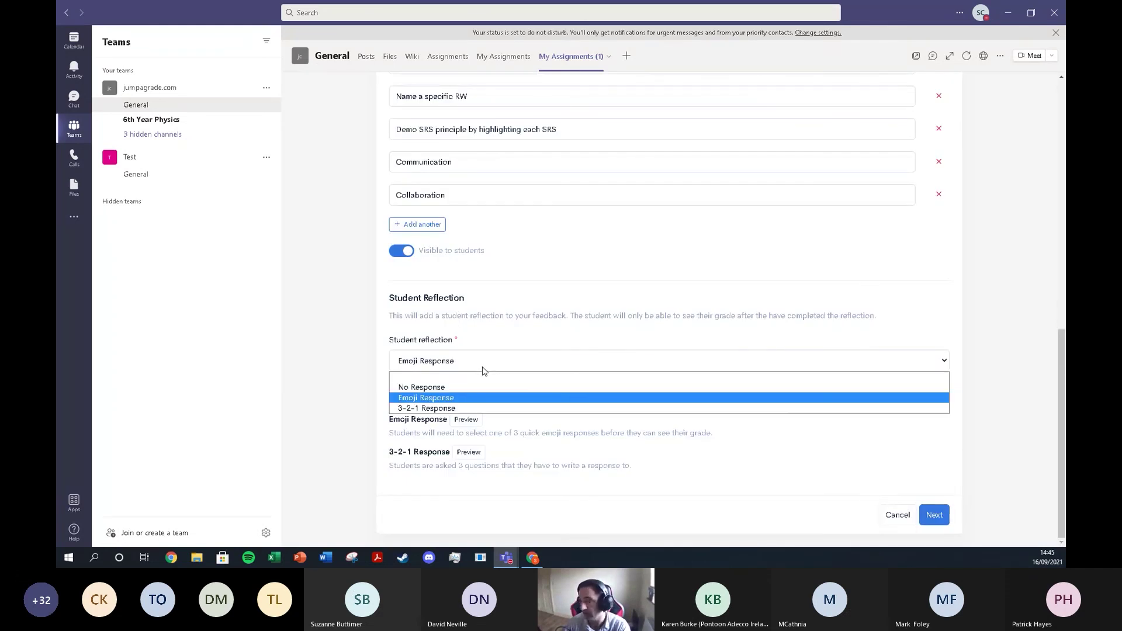
left_click(460, 397)
left_click(939, 517)
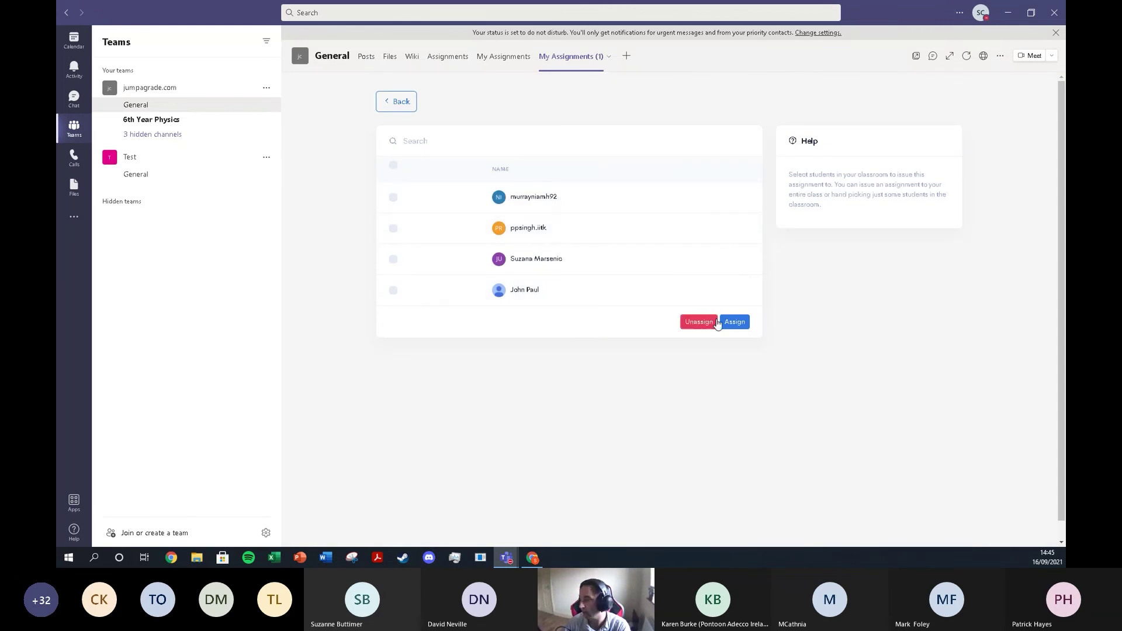
Step: Complete the assign stage without selecting individual students, and look over the assignment's overview and submissions section
left_click(743, 326)
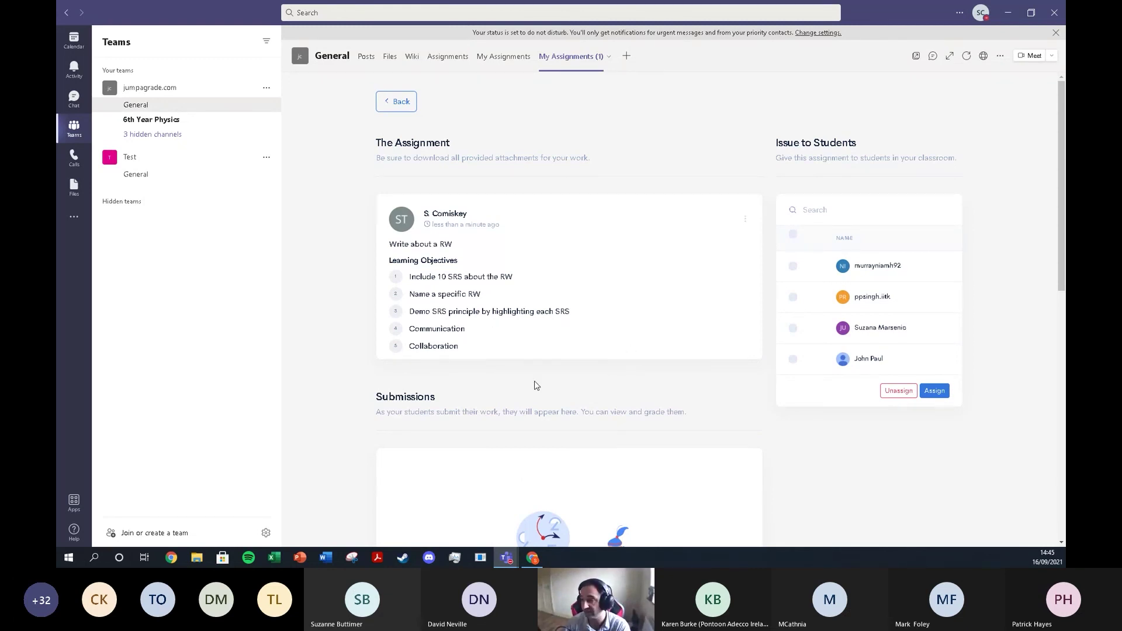
scroll(550, 377, "down", 3)
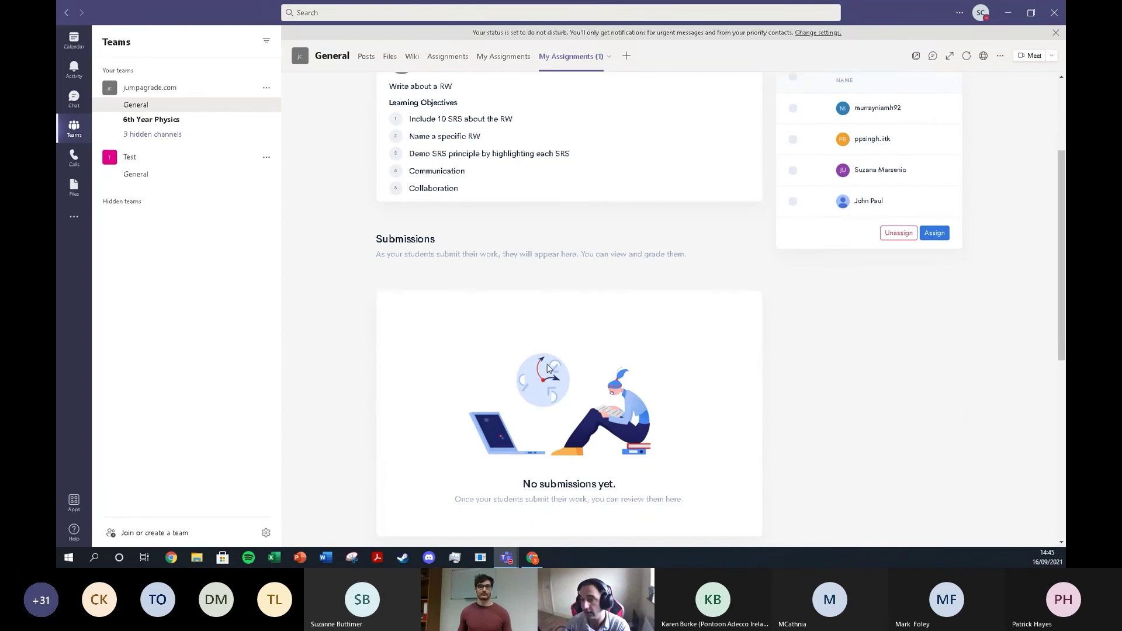
scroll(553, 342, "up", 3)
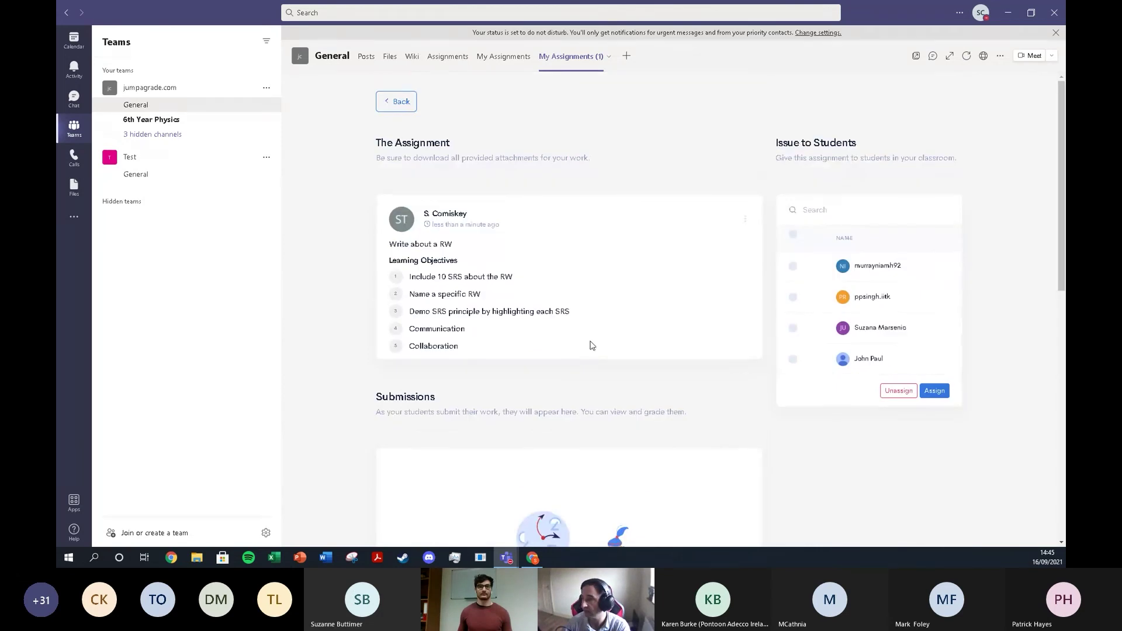